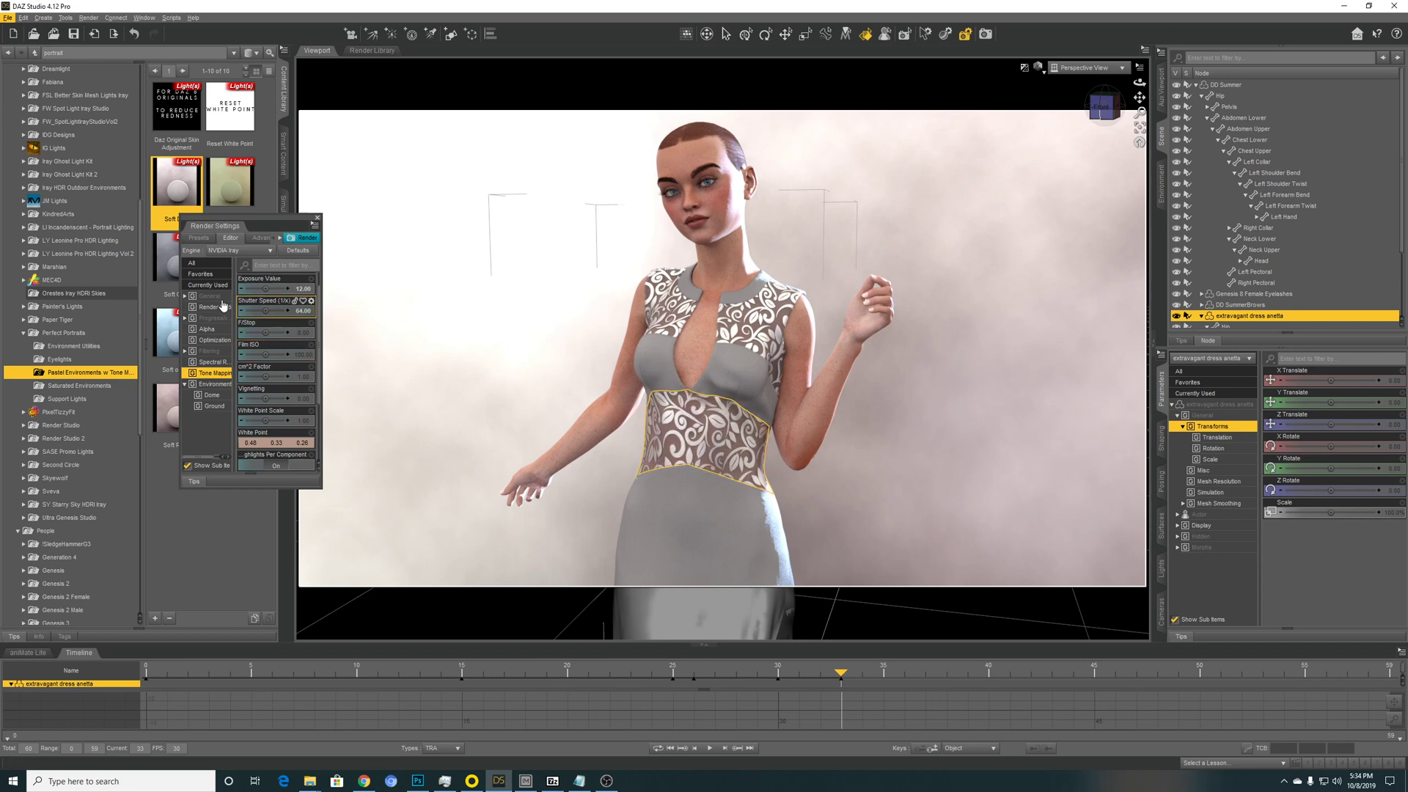
Apply the Reset White Point preset so DAZ's white point reads 1.00/1.00/1.00
scroll(275, 307, up, 1)
drag(258, 218, 375, 226)
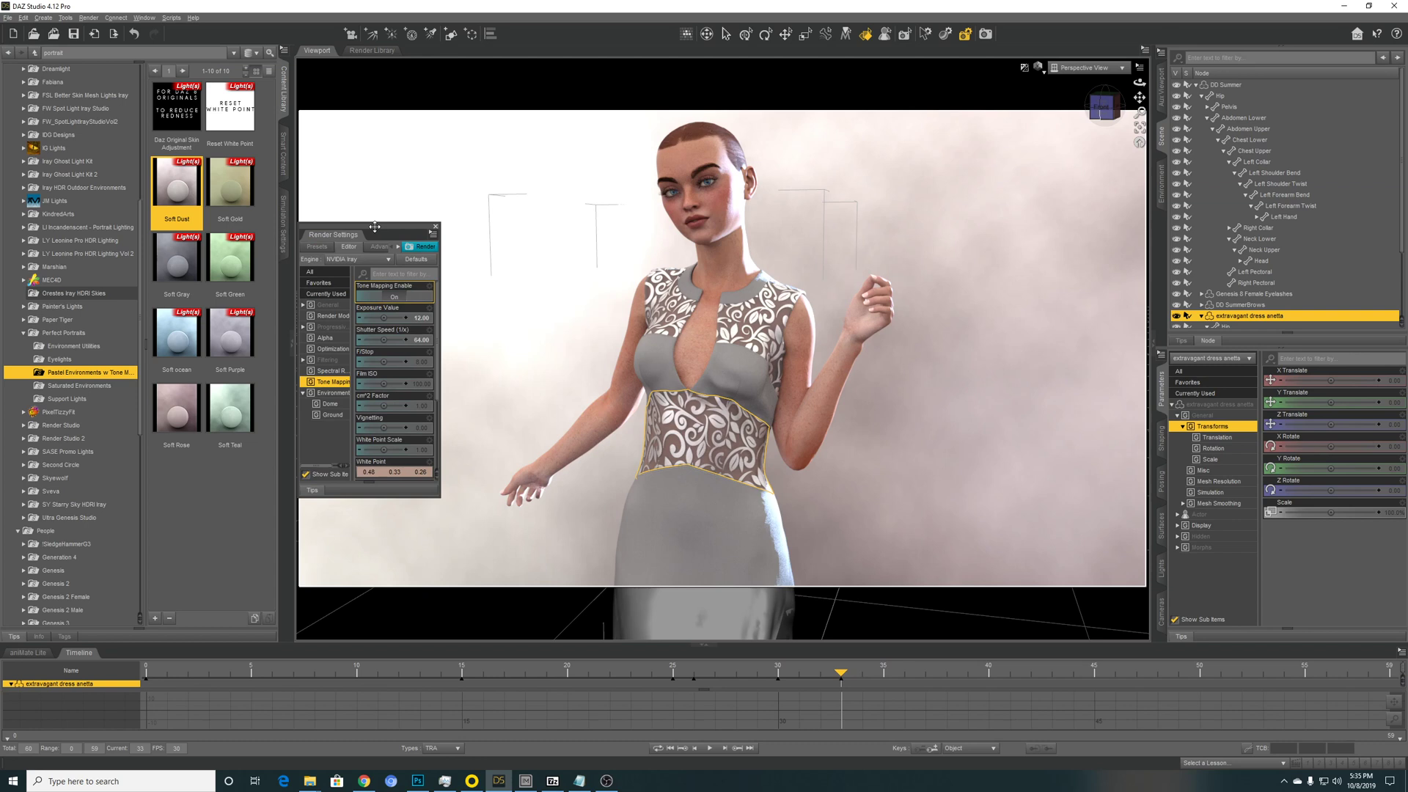
double_click(223, 120)
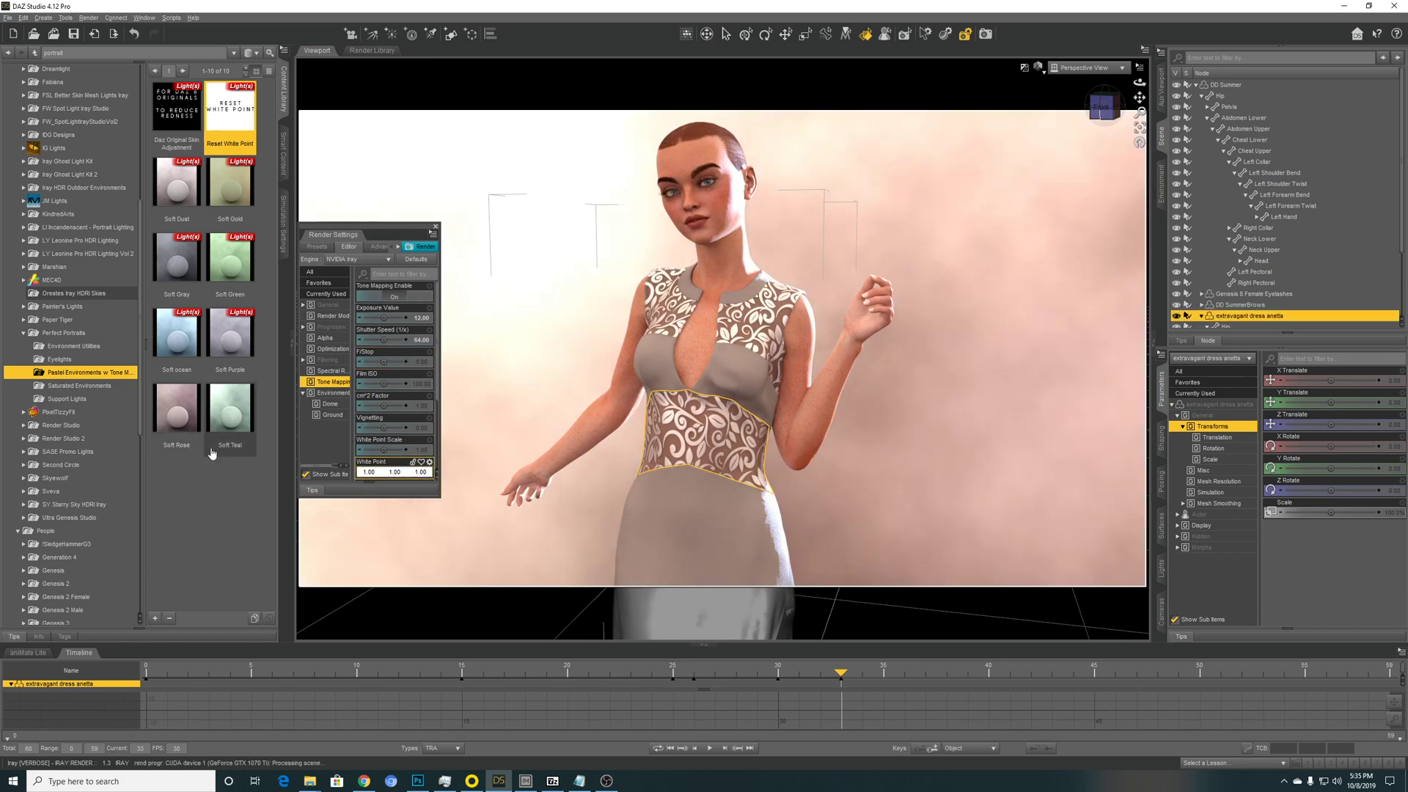
Apply the Soft Dust preset (0.48/0.33/0.26), inspect it, then reapply Reset White Point (1.00/1.00/1.00)
mouse_move(177, 234)
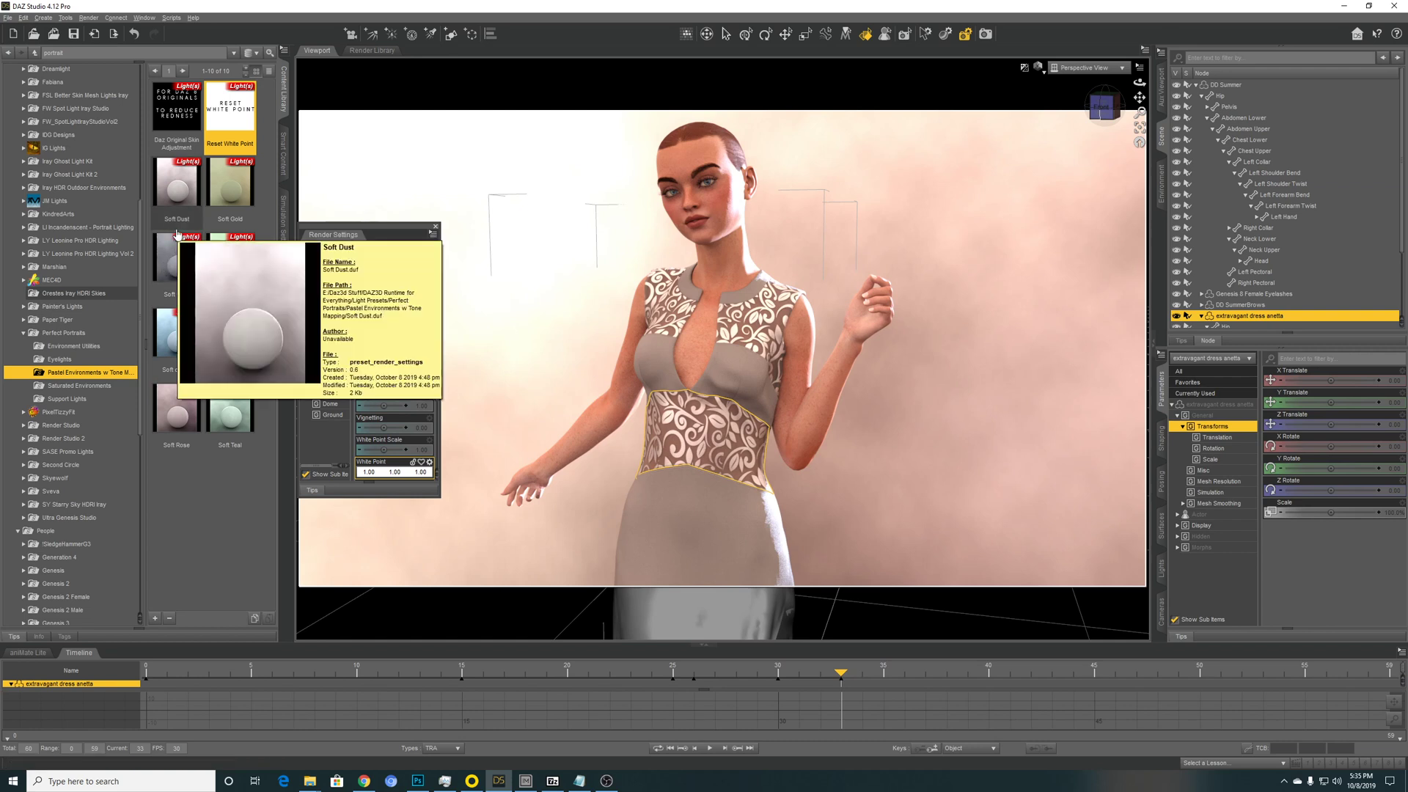
mouse_move(227, 432)
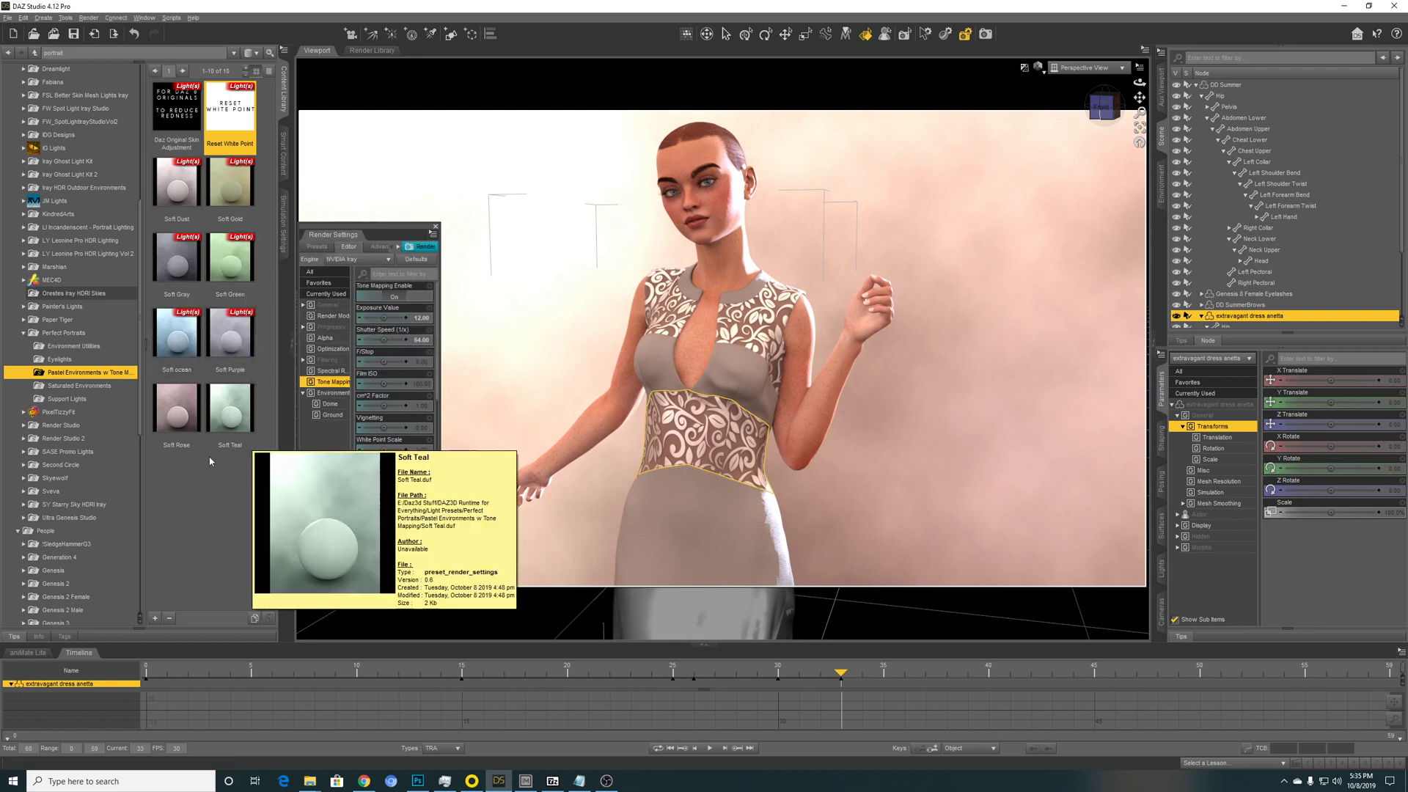
click(187, 493)
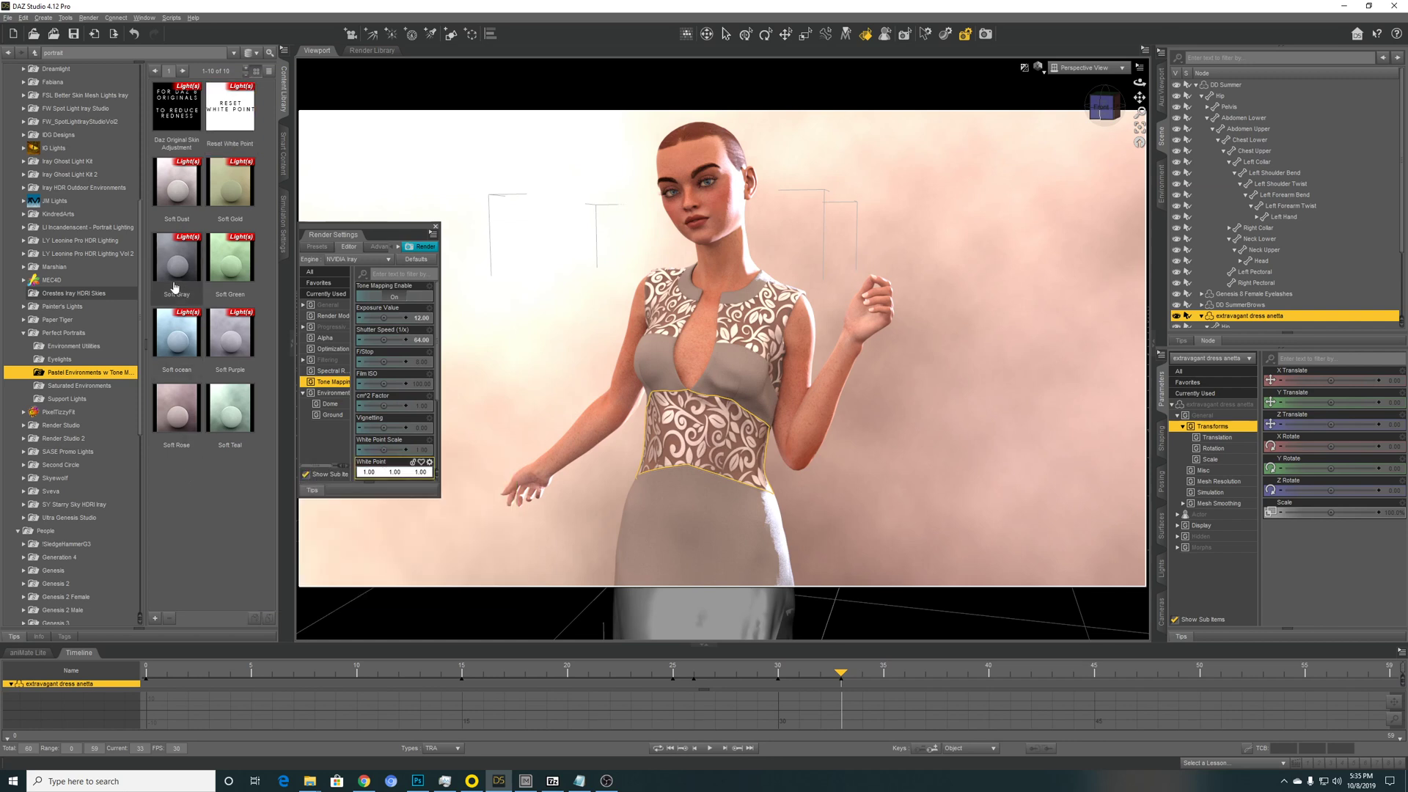
click(170, 181)
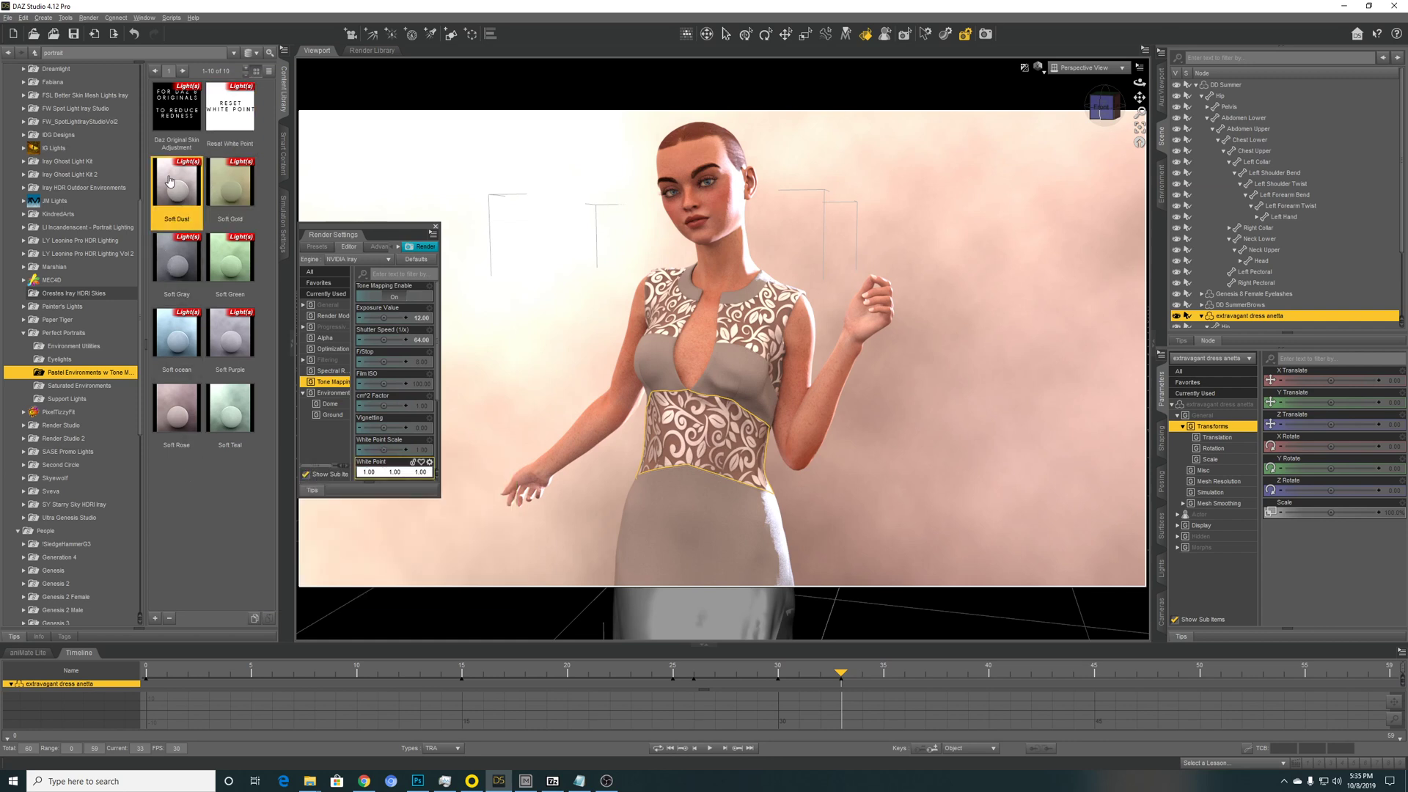
double_click(169, 180)
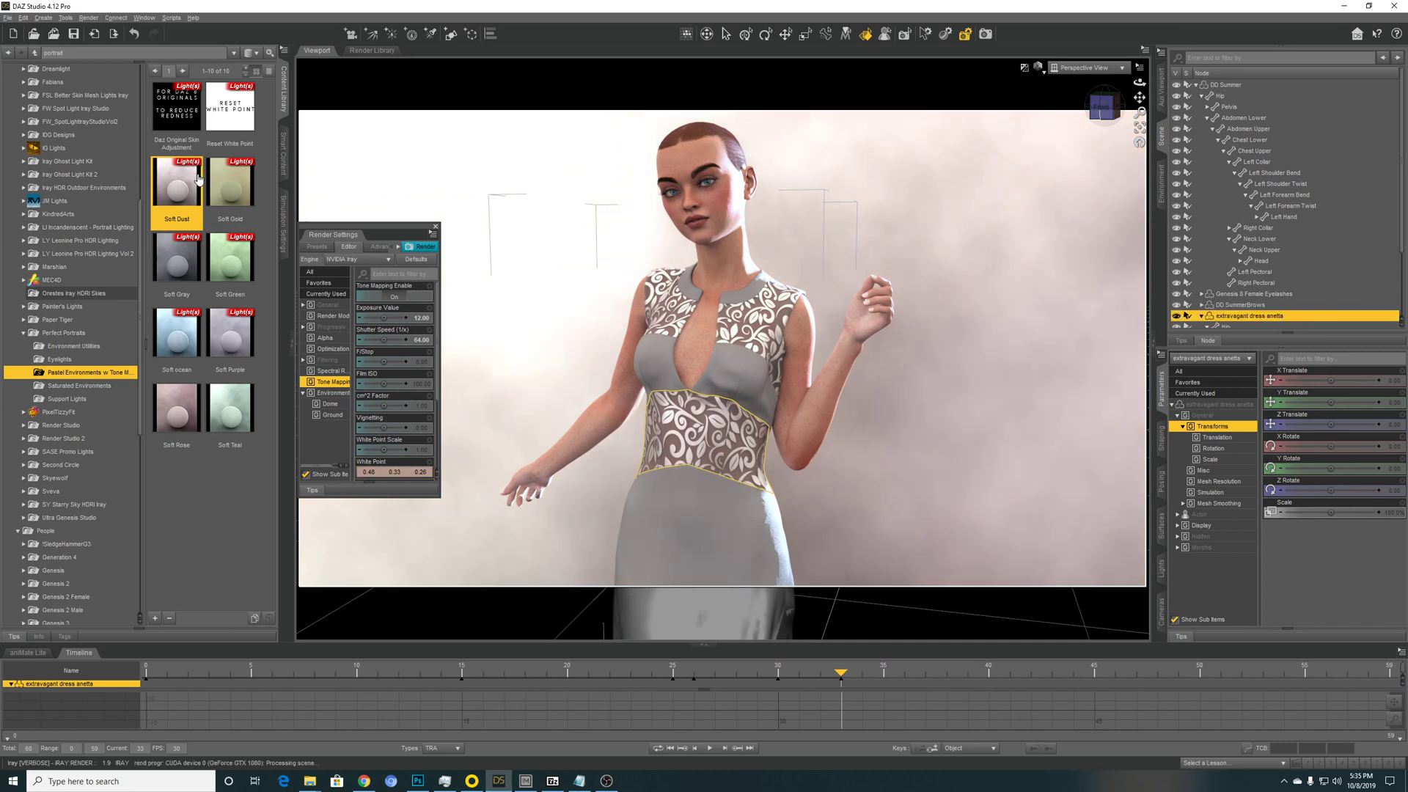
scroll(386, 453, down, 1)
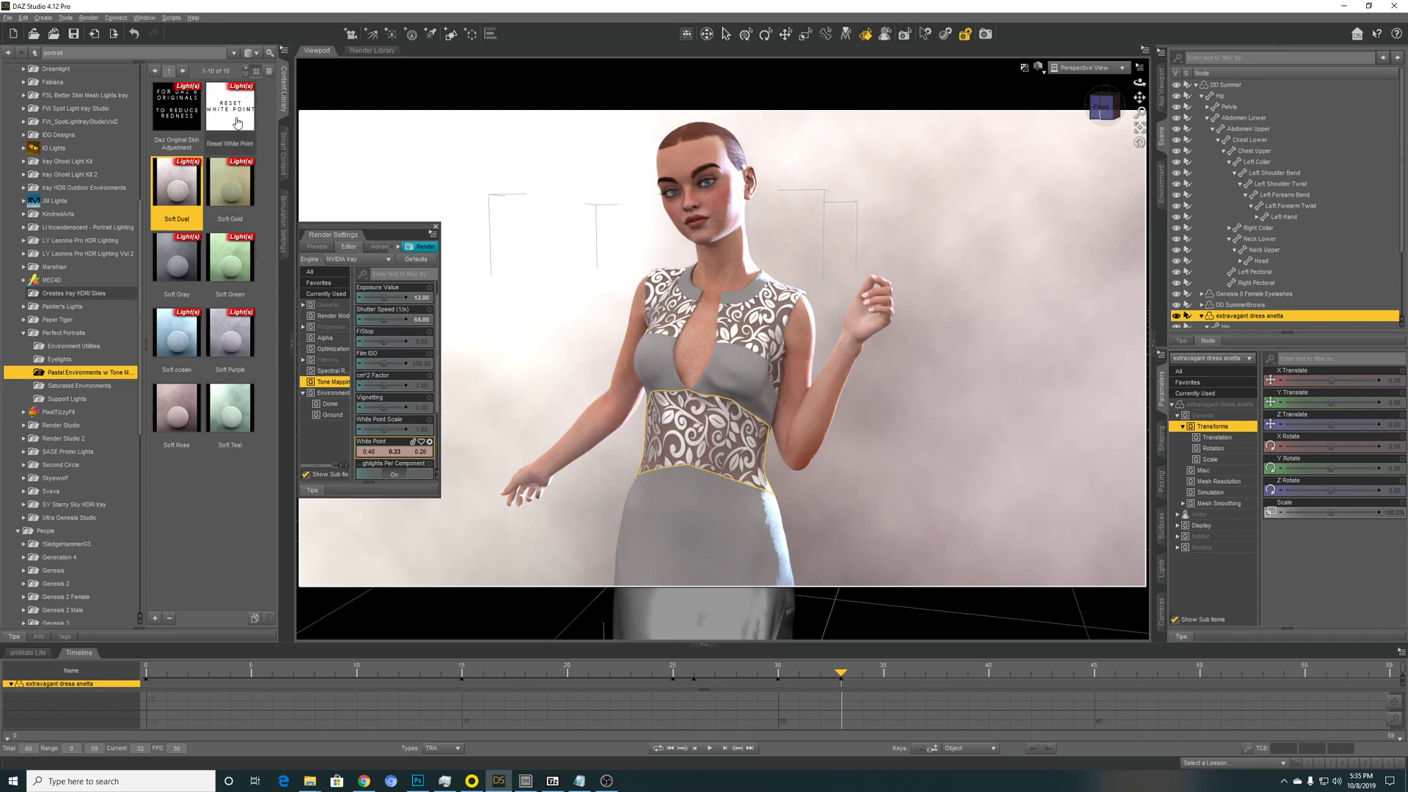
mouse_move(226, 118)
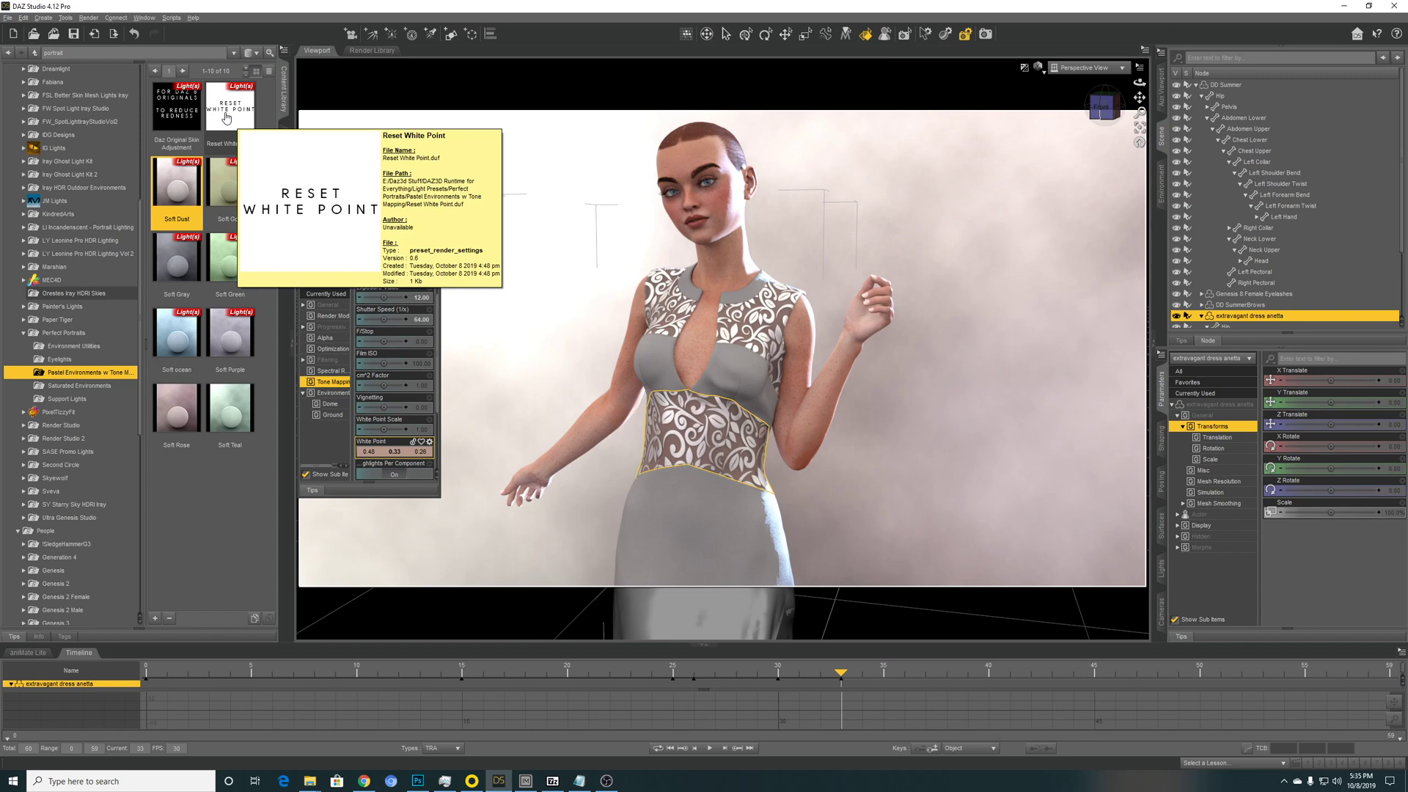
double_click(226, 117)
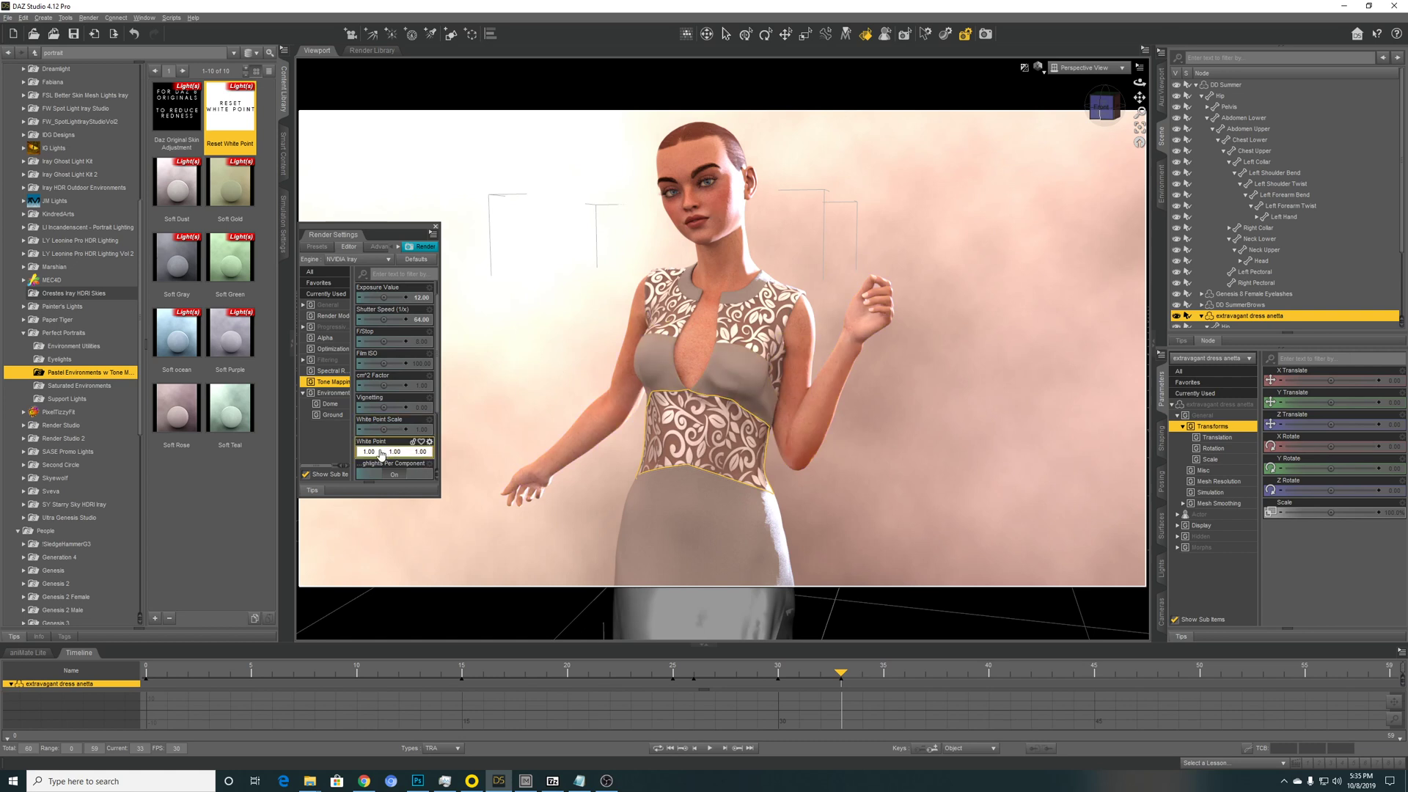
Set a custom pink-peach white point in the Select Color dialog, turning the preview cool blue
click(380, 453)
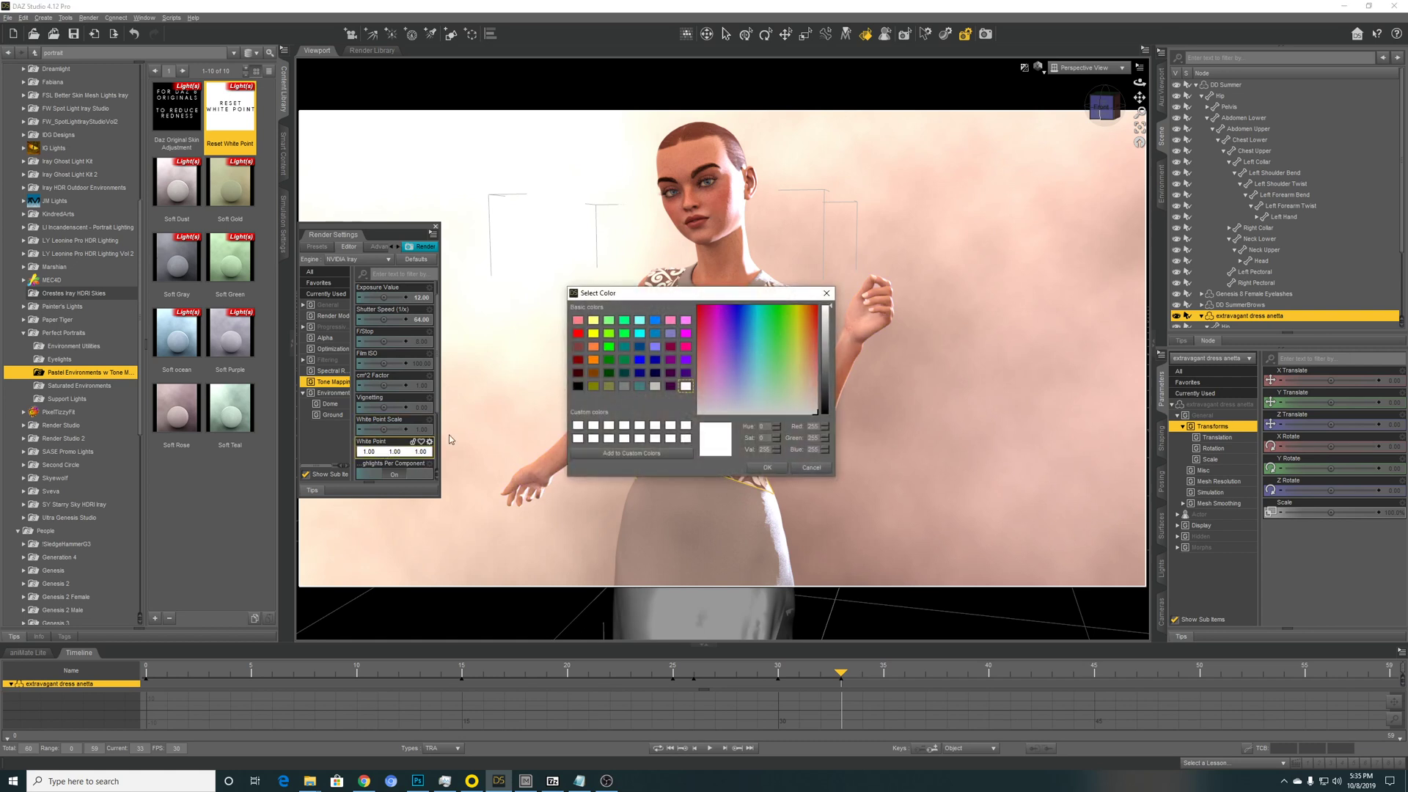
click(813, 373)
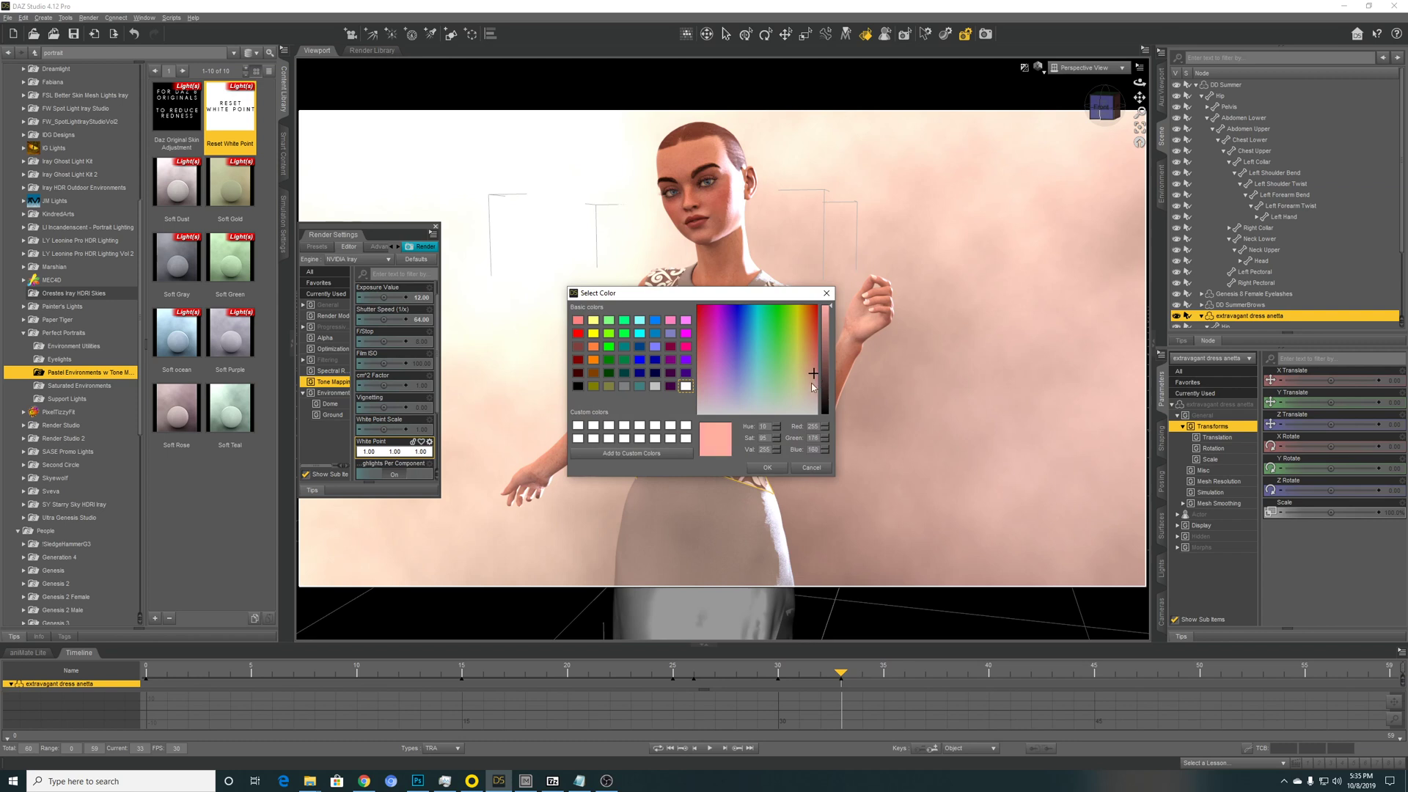
drag(779, 293, 941, 356)
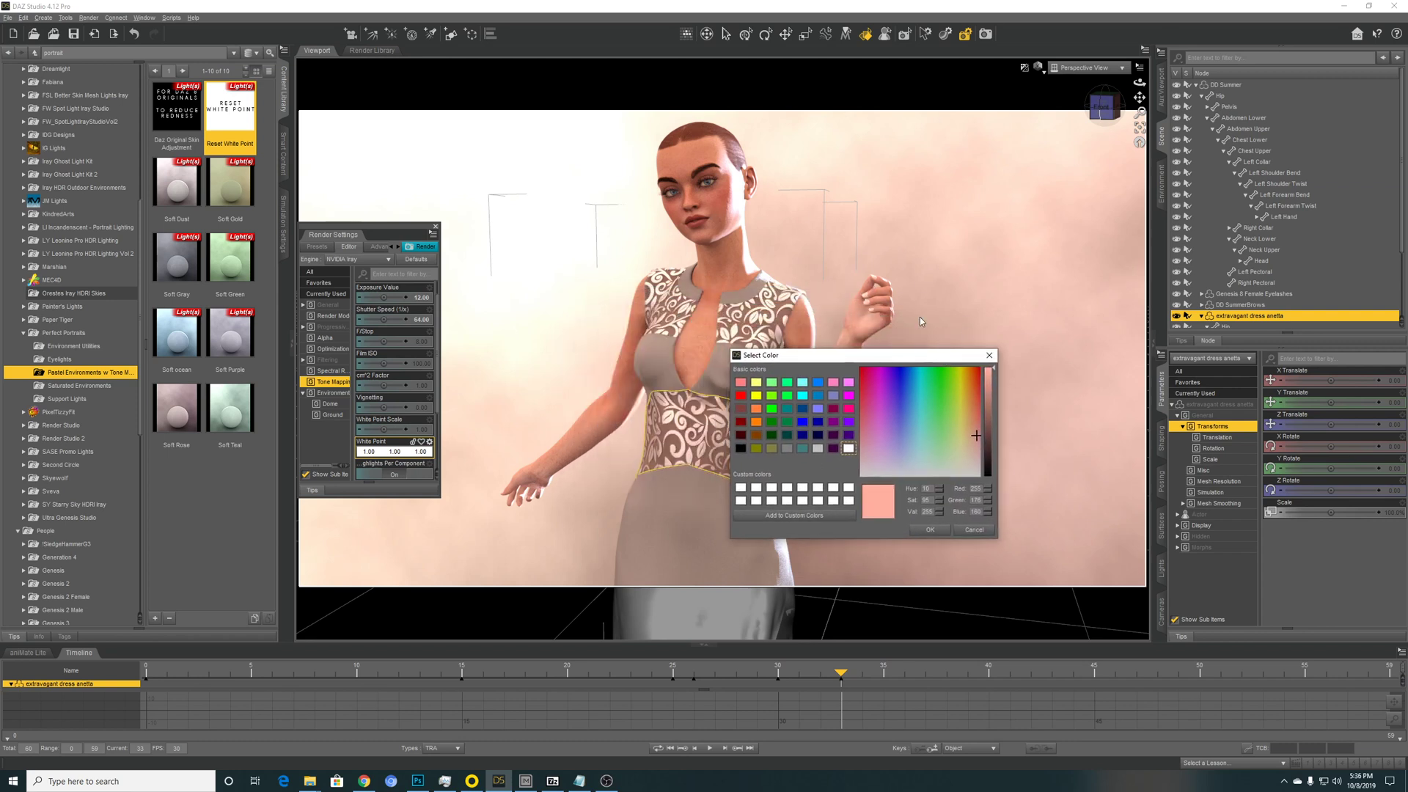
drag(799, 356, 813, 358)
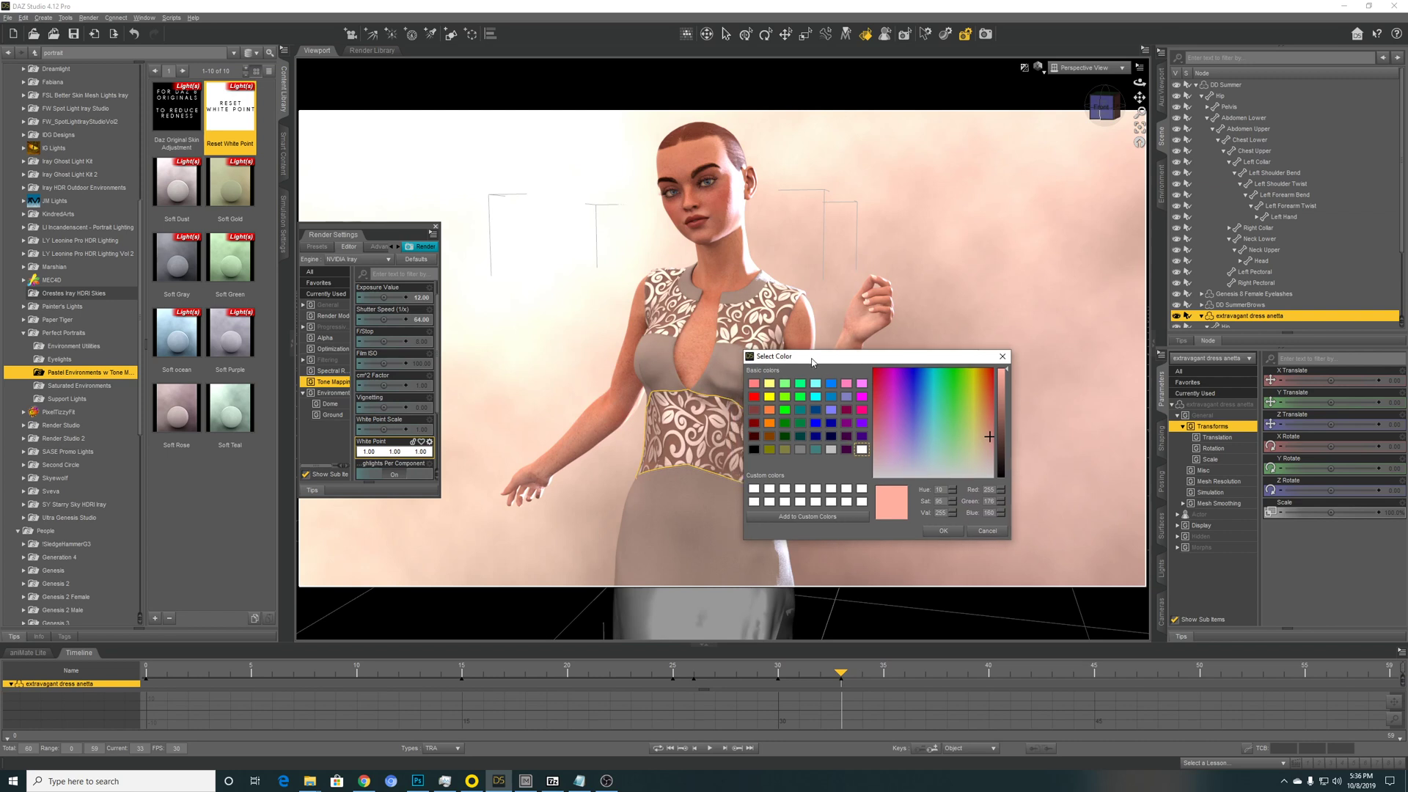
click(943, 531)
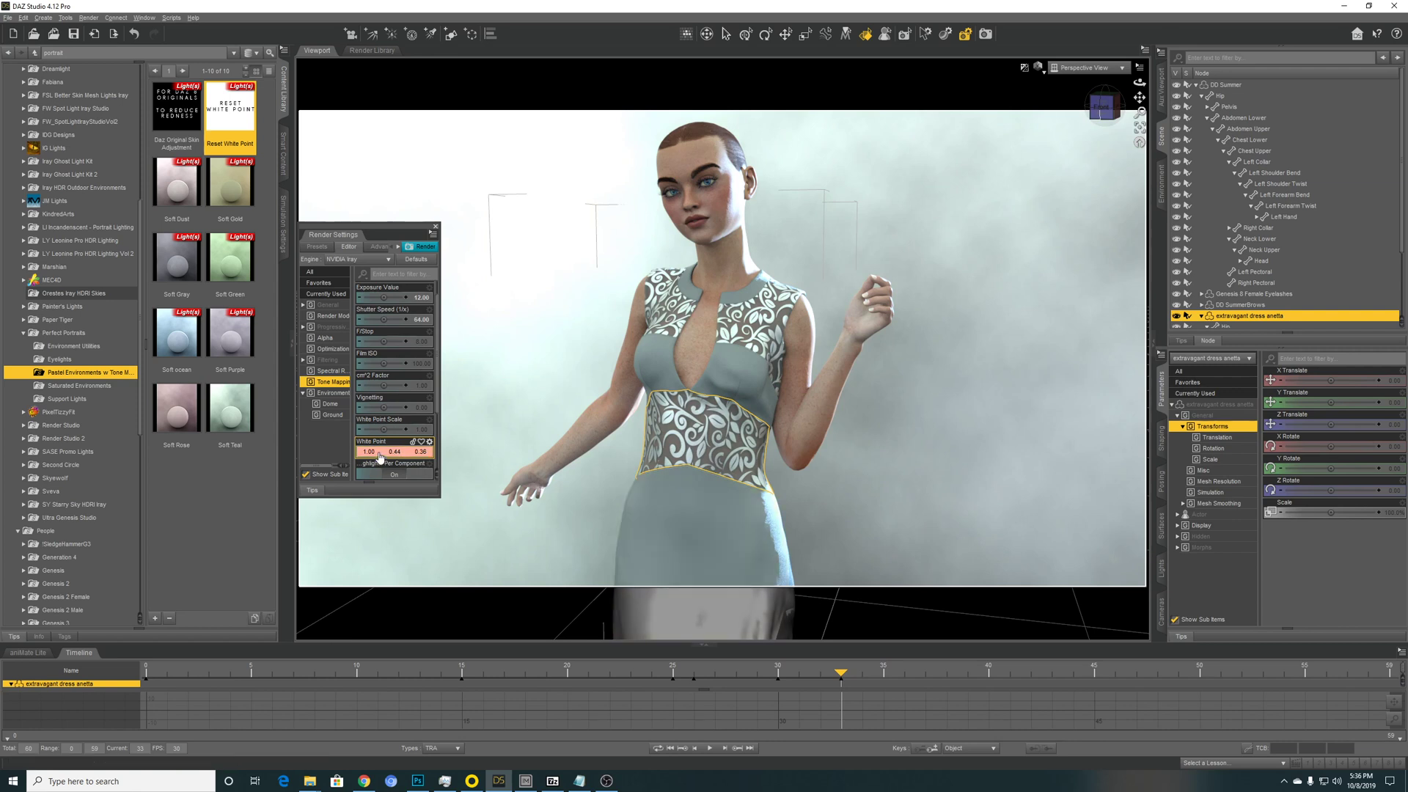
Reapply the Soft Dust preset, restoring a 0.48/0.33/0.26 white point
click(172, 191)
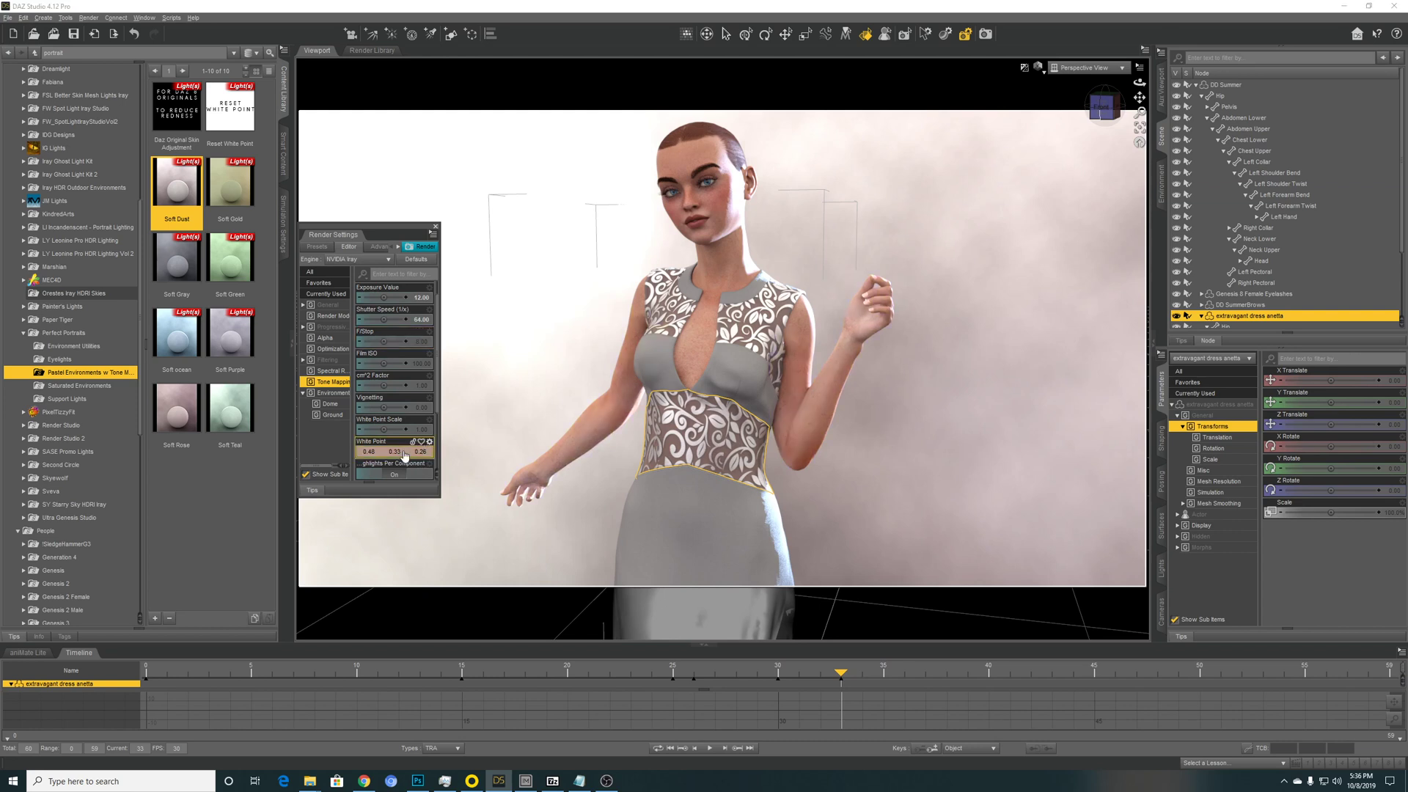
Try a tan white point, reset it to 1.00/1.00/1.00, then bring up Photoshop's comparison
click(404, 452)
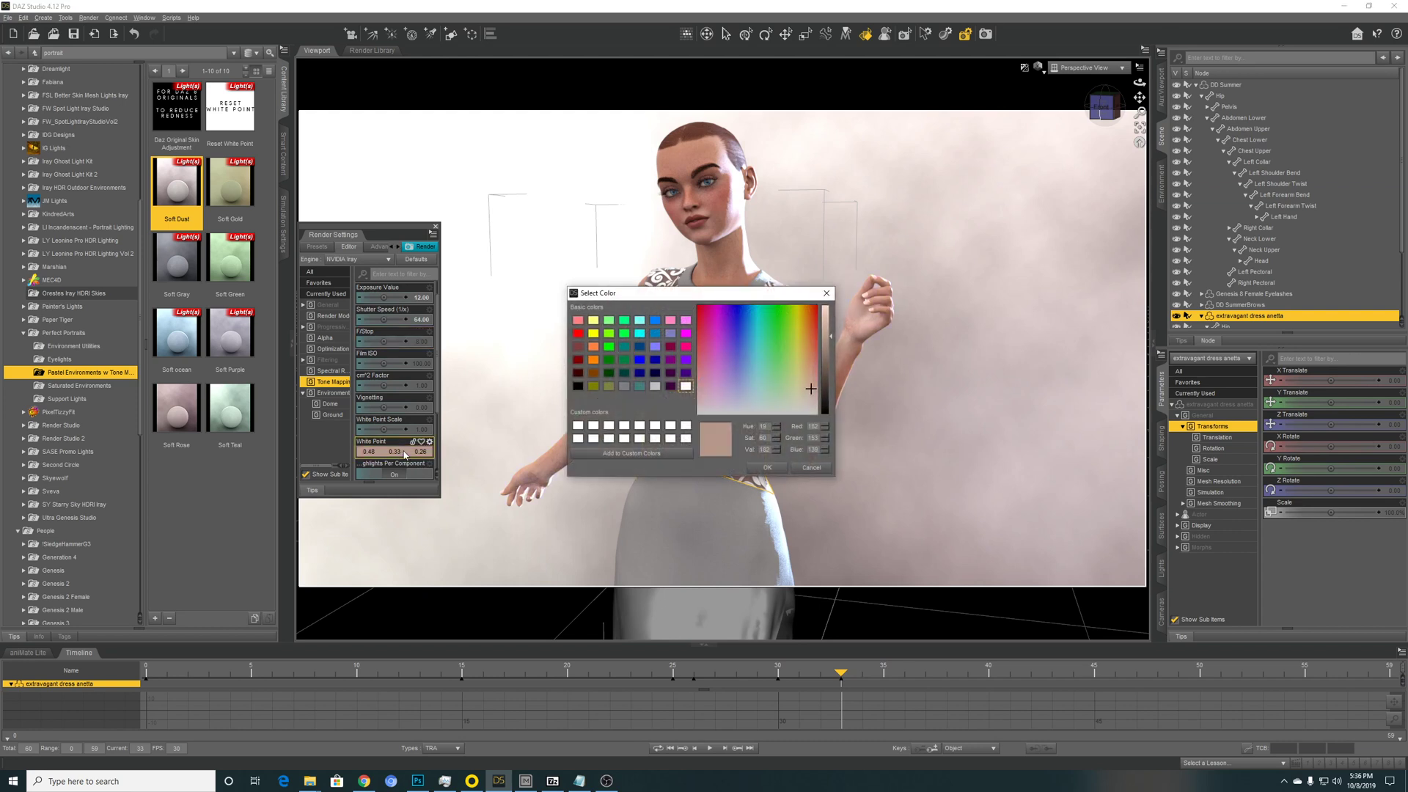
click(812, 379)
click(808, 382)
click(765, 467)
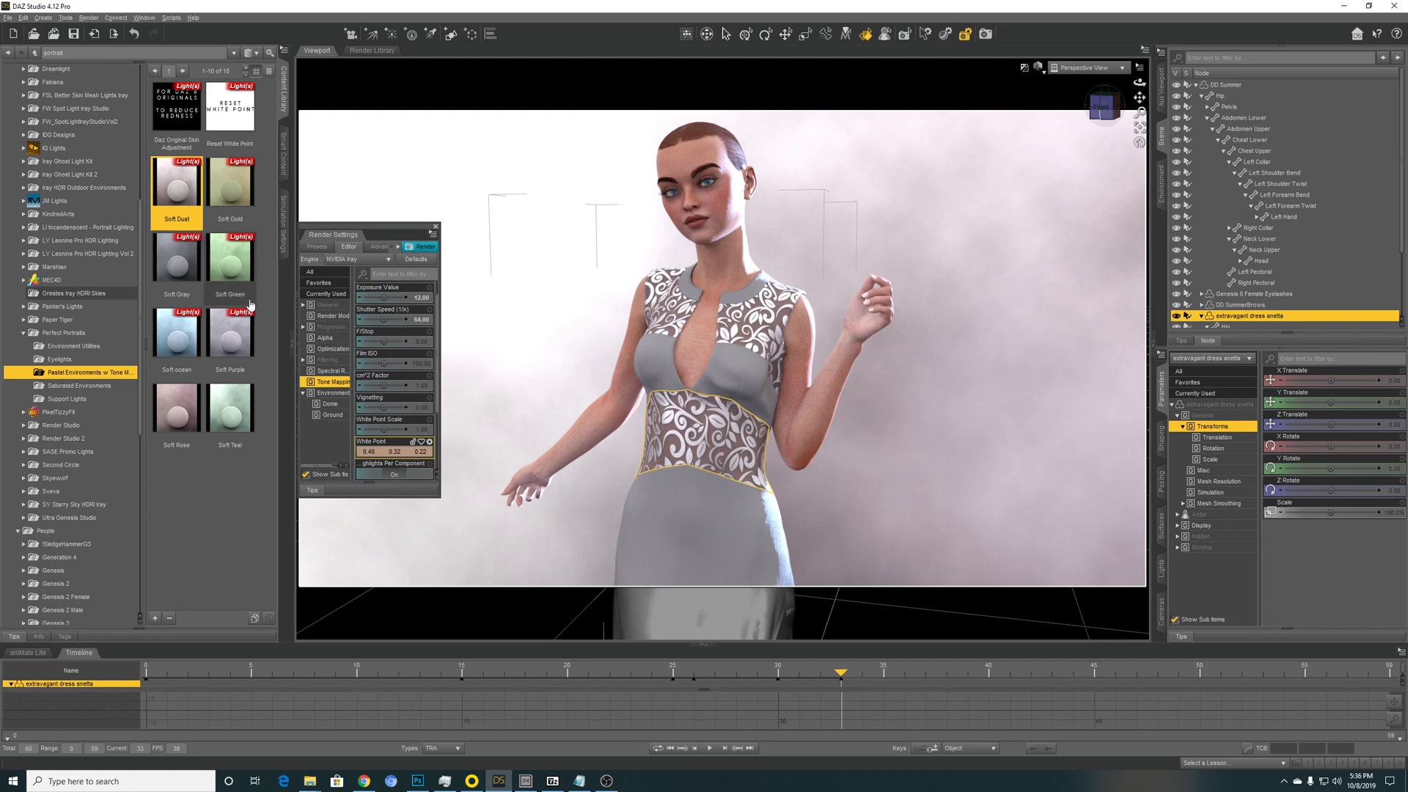
double_click(229, 113)
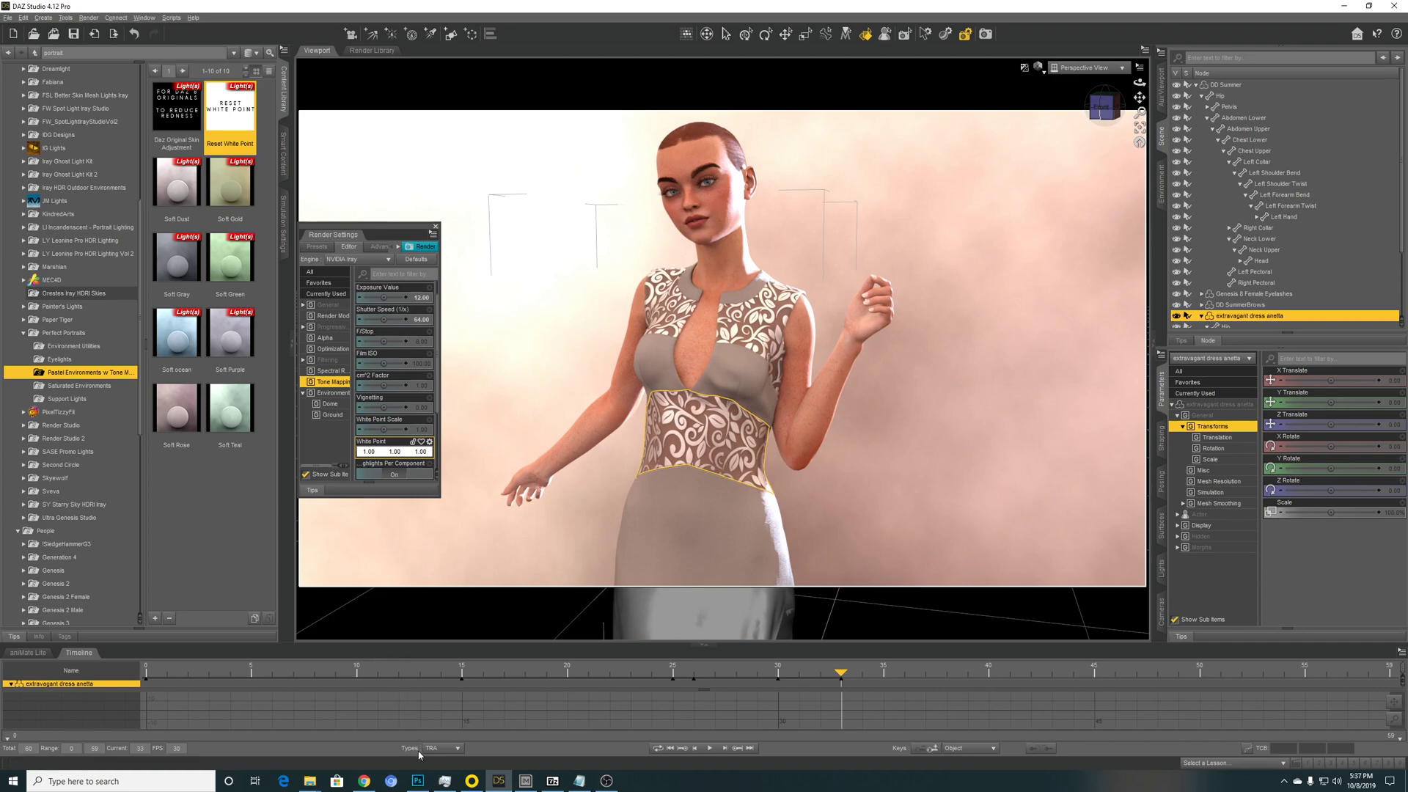
click(417, 783)
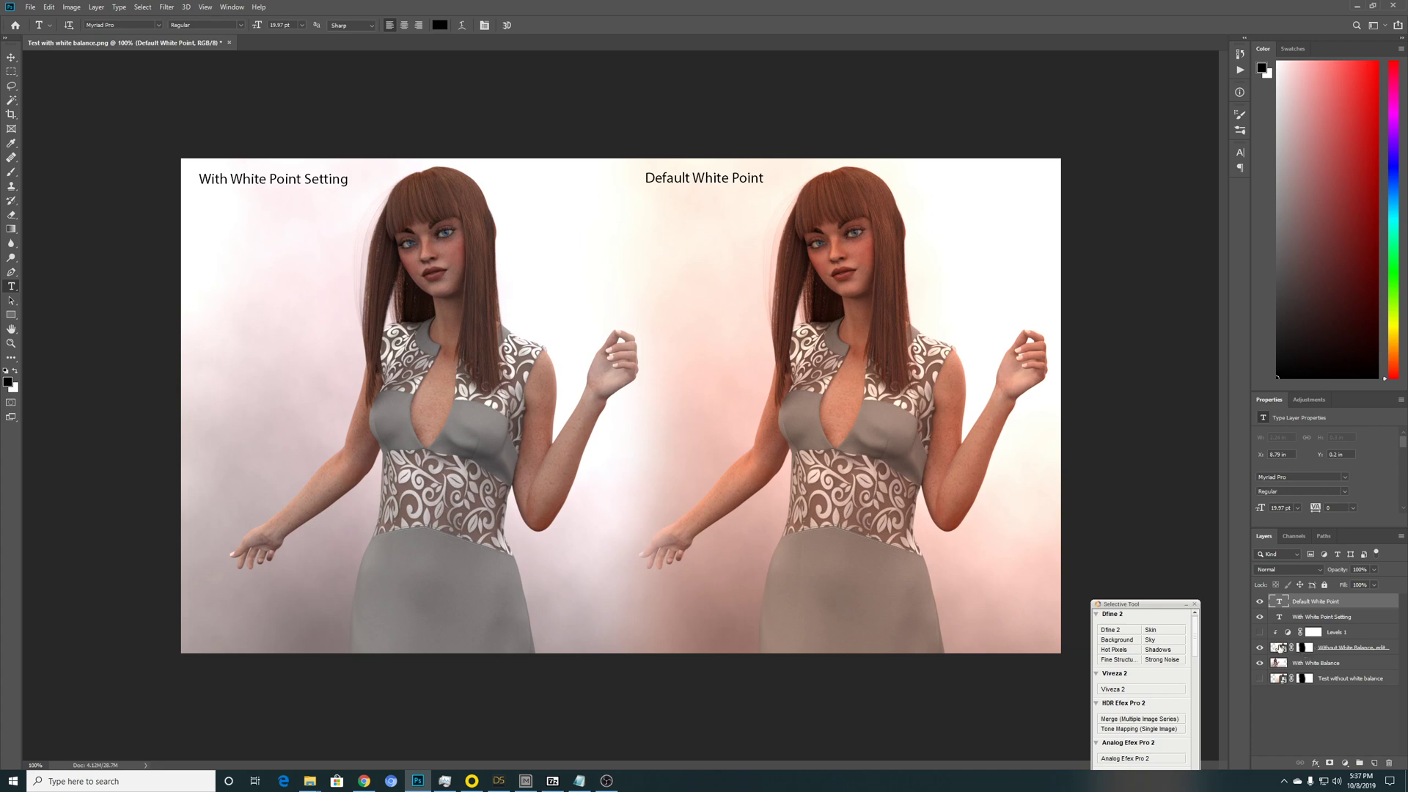
Select the 'Without White Balance, edit' layer in the Layers panel
click(1280, 648)
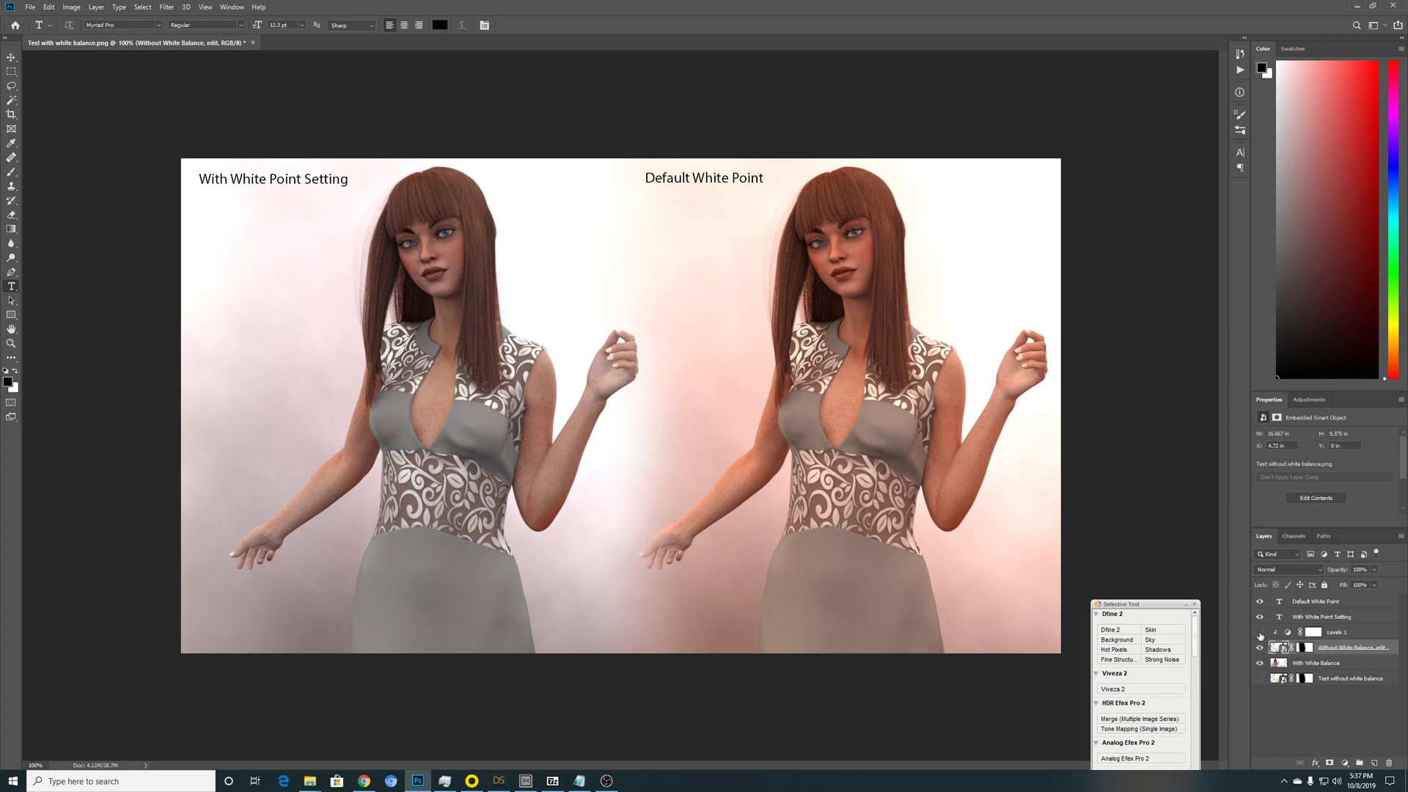
Make Levels 1 visible, show its properties and choose the white-point eyedropper
click(1344, 763)
click(1258, 634)
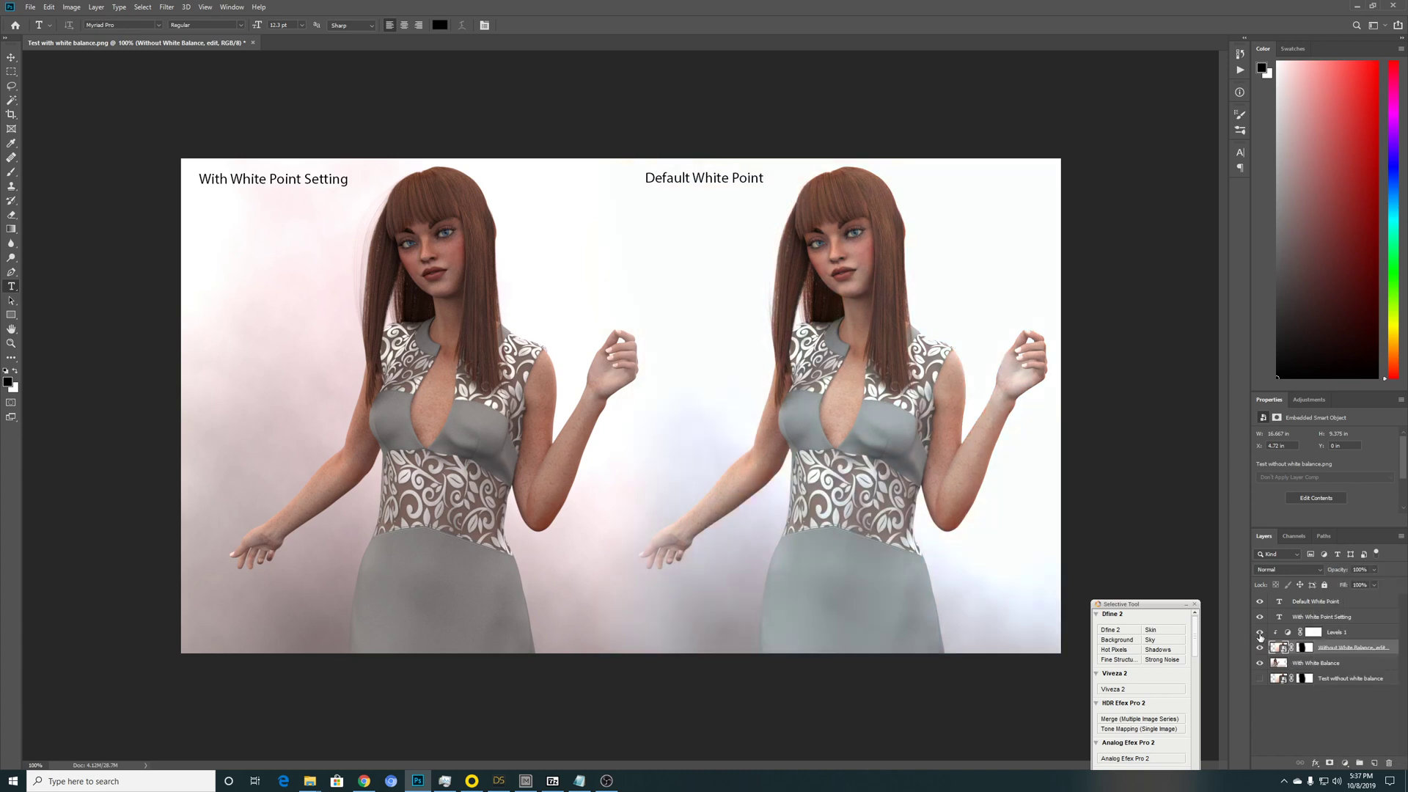
click(1287, 632)
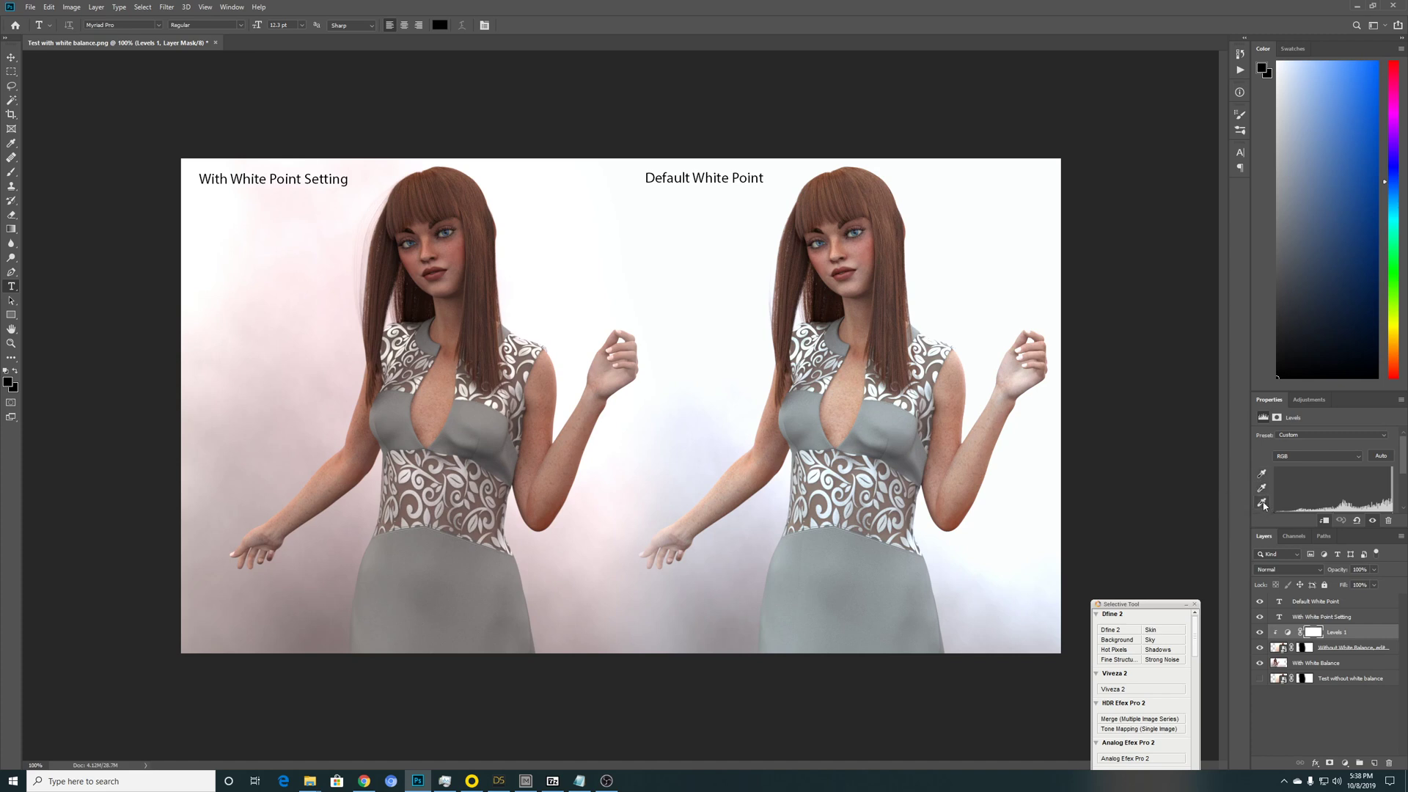
click(1263, 503)
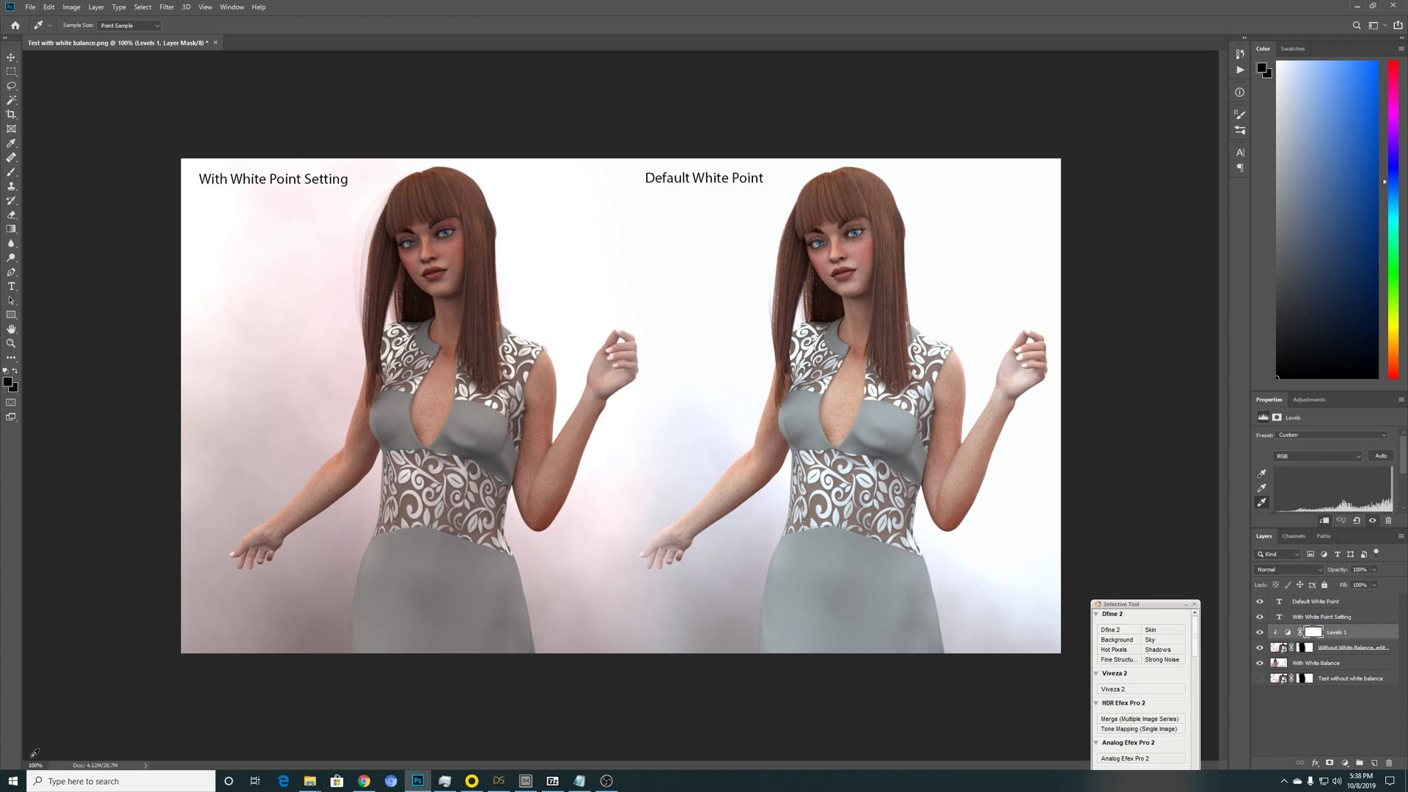
drag(44, 765, 4, 763)
At 150% zoom, sample the right figure's neck, then hand, as the Levels white point
text(150)
key(Return)
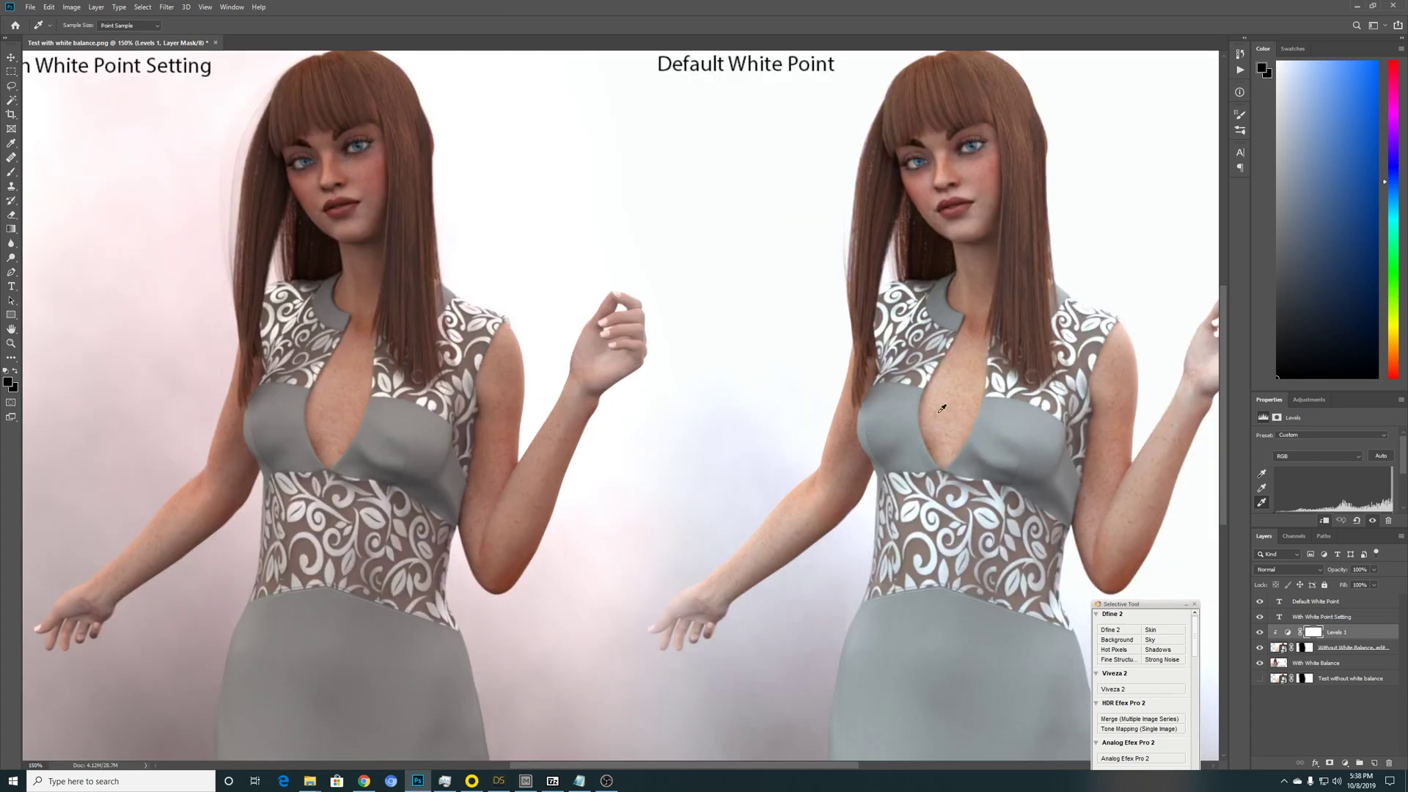
drag(937, 412, 834, 406)
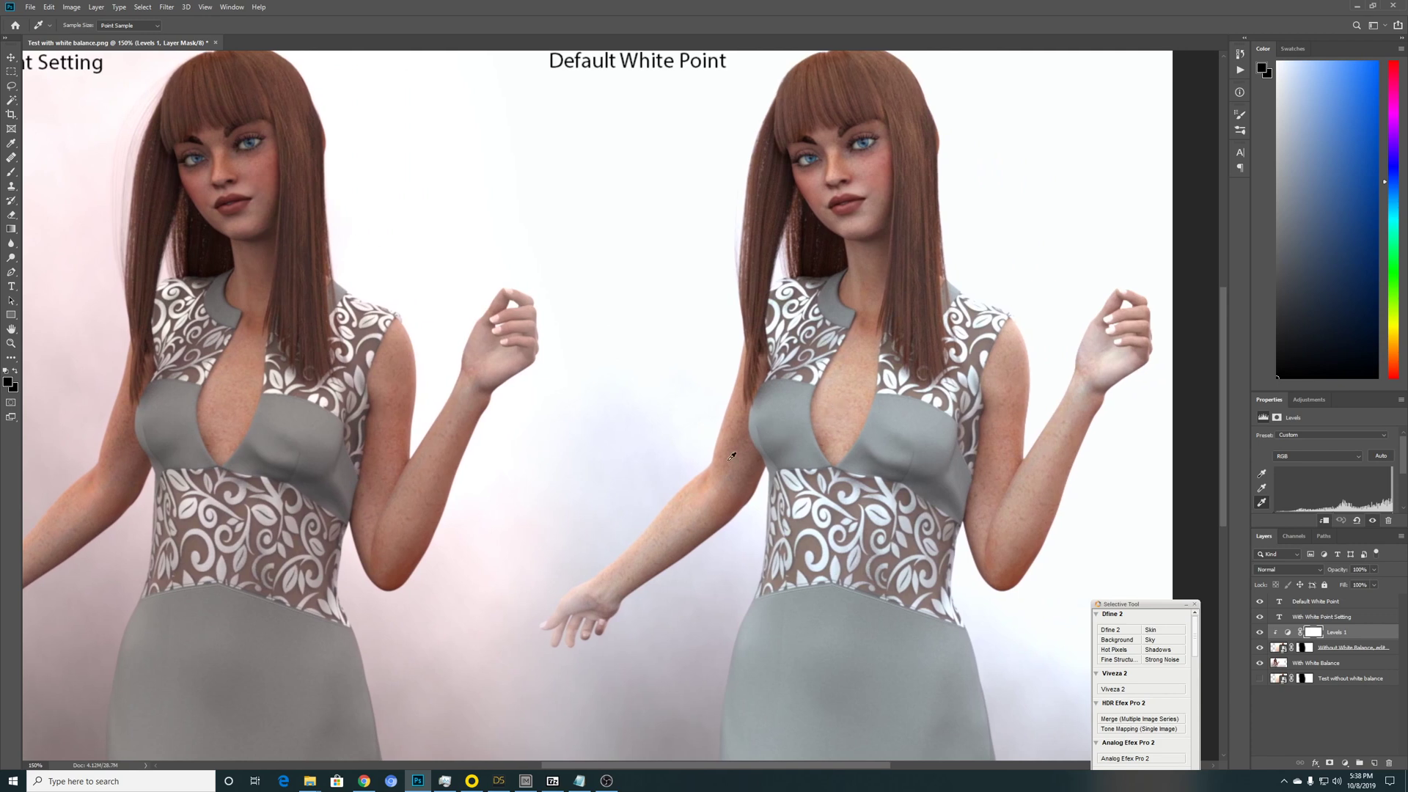
click(867, 319)
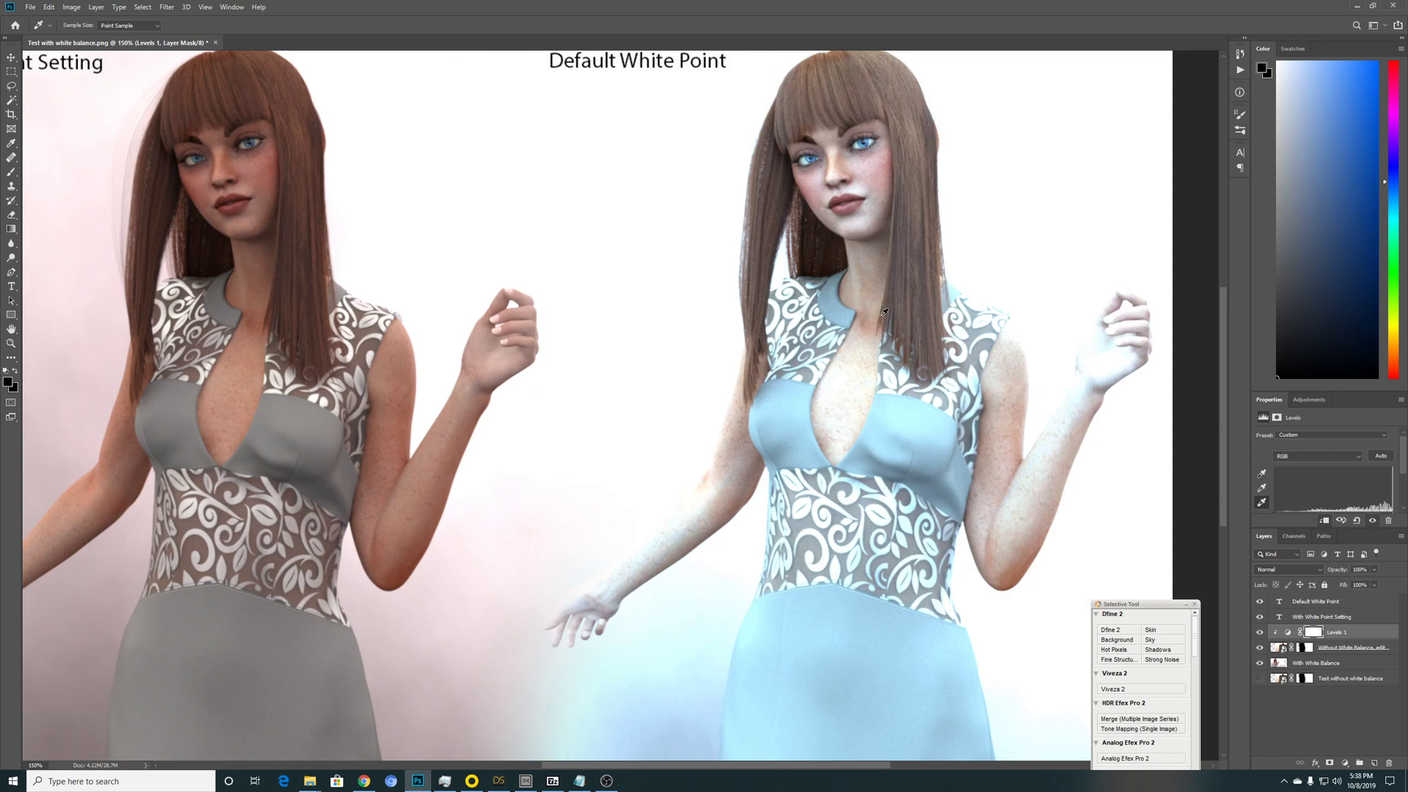
drag(1222, 339, 1222, 339)
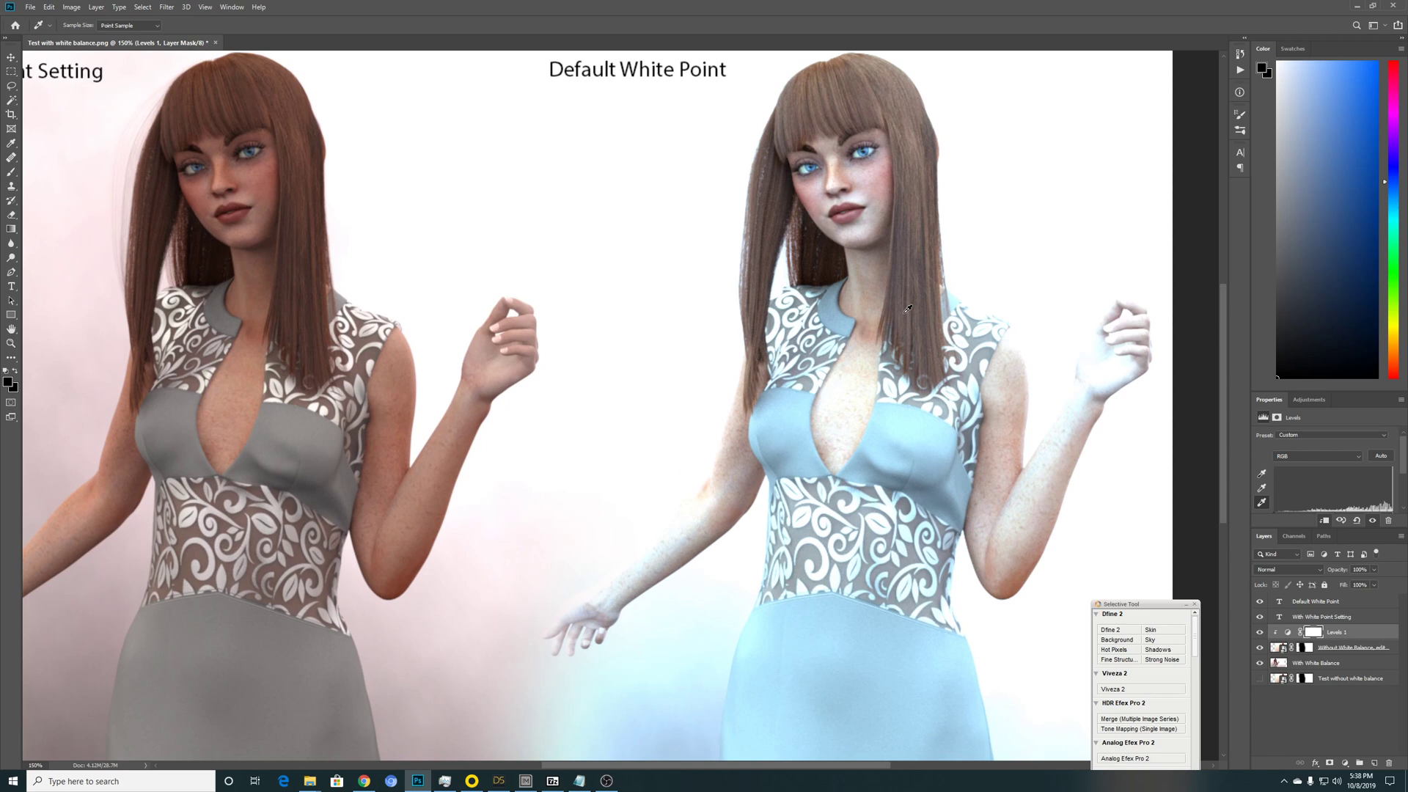
click(914, 258)
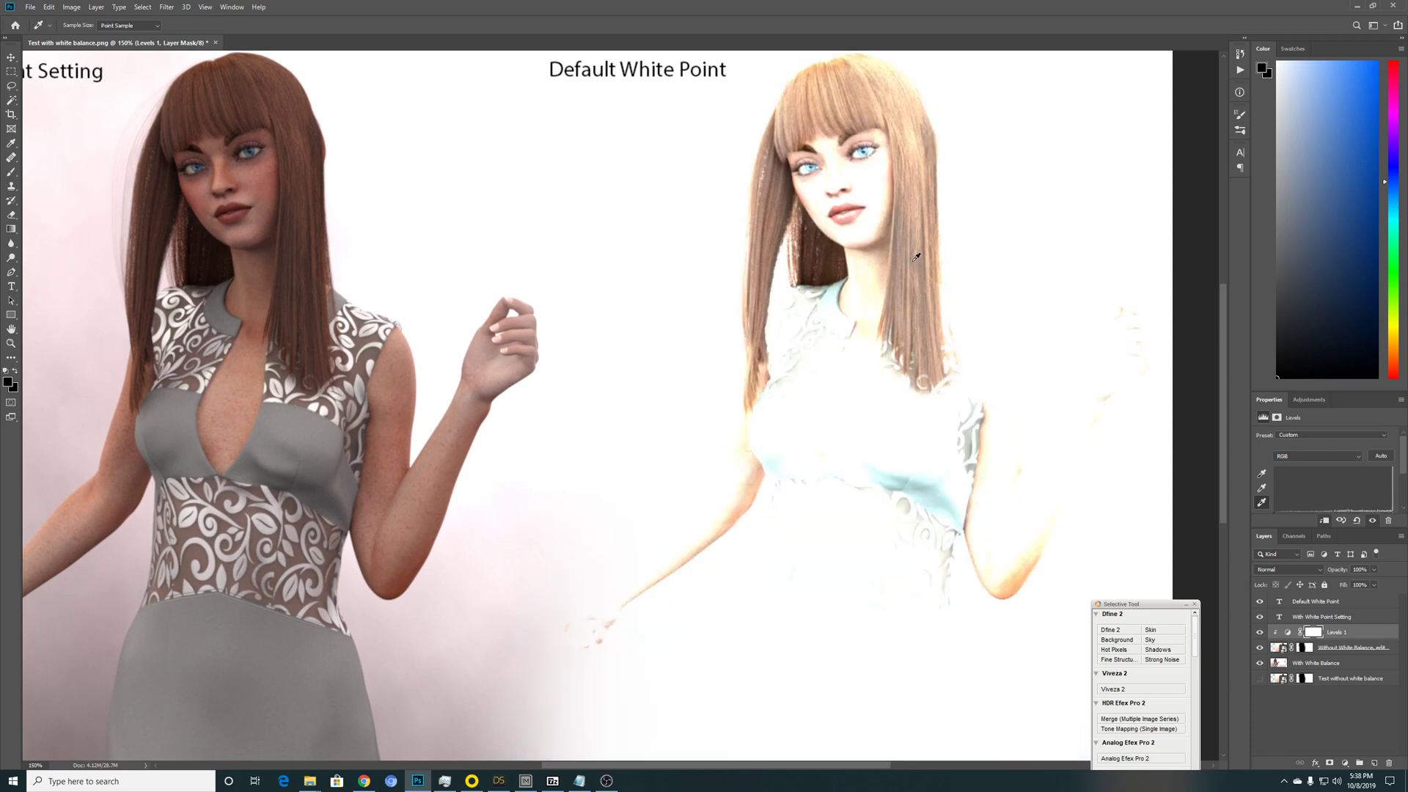
click(870, 339)
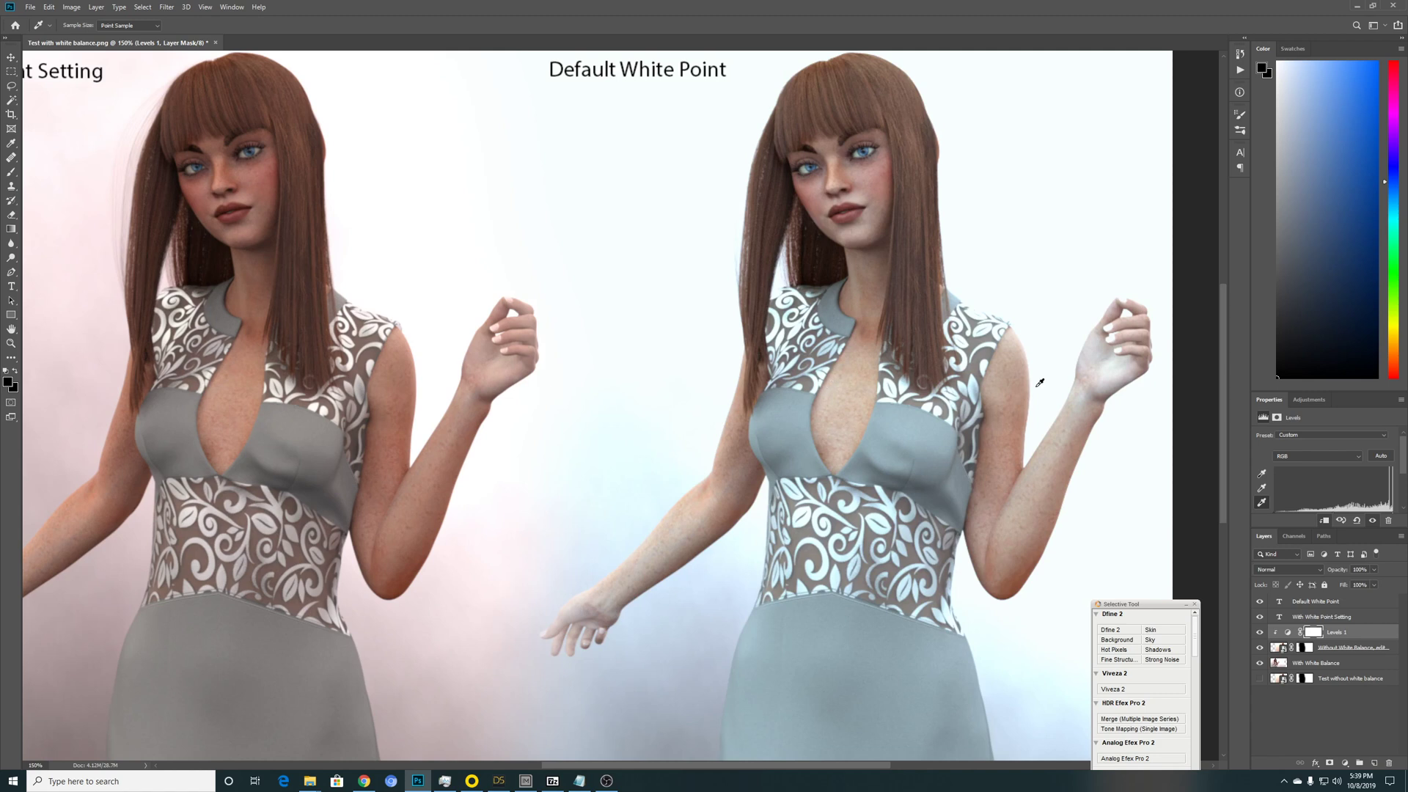
click(1113, 374)
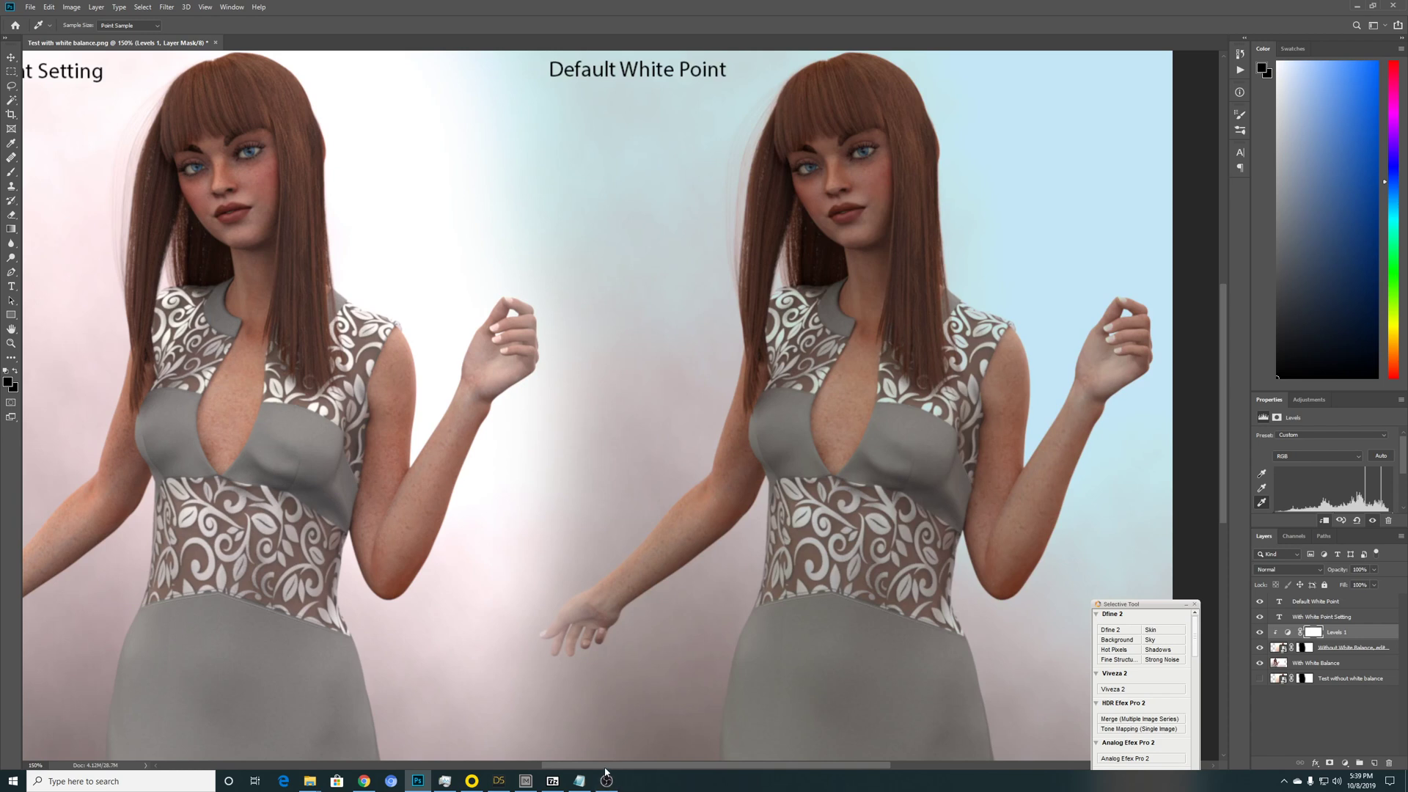
drag(605, 770, 572, 766)
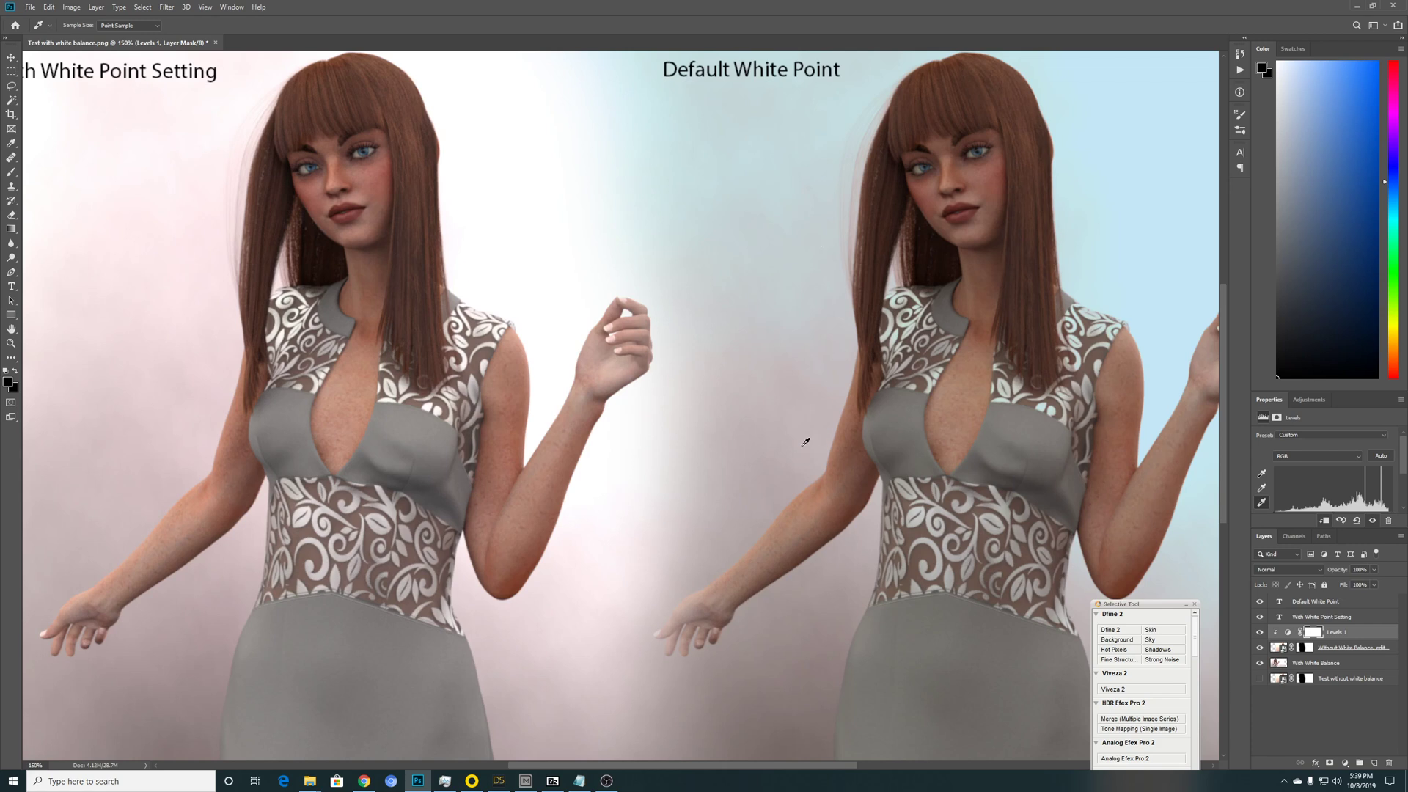
drag(721, 770, 749, 776)
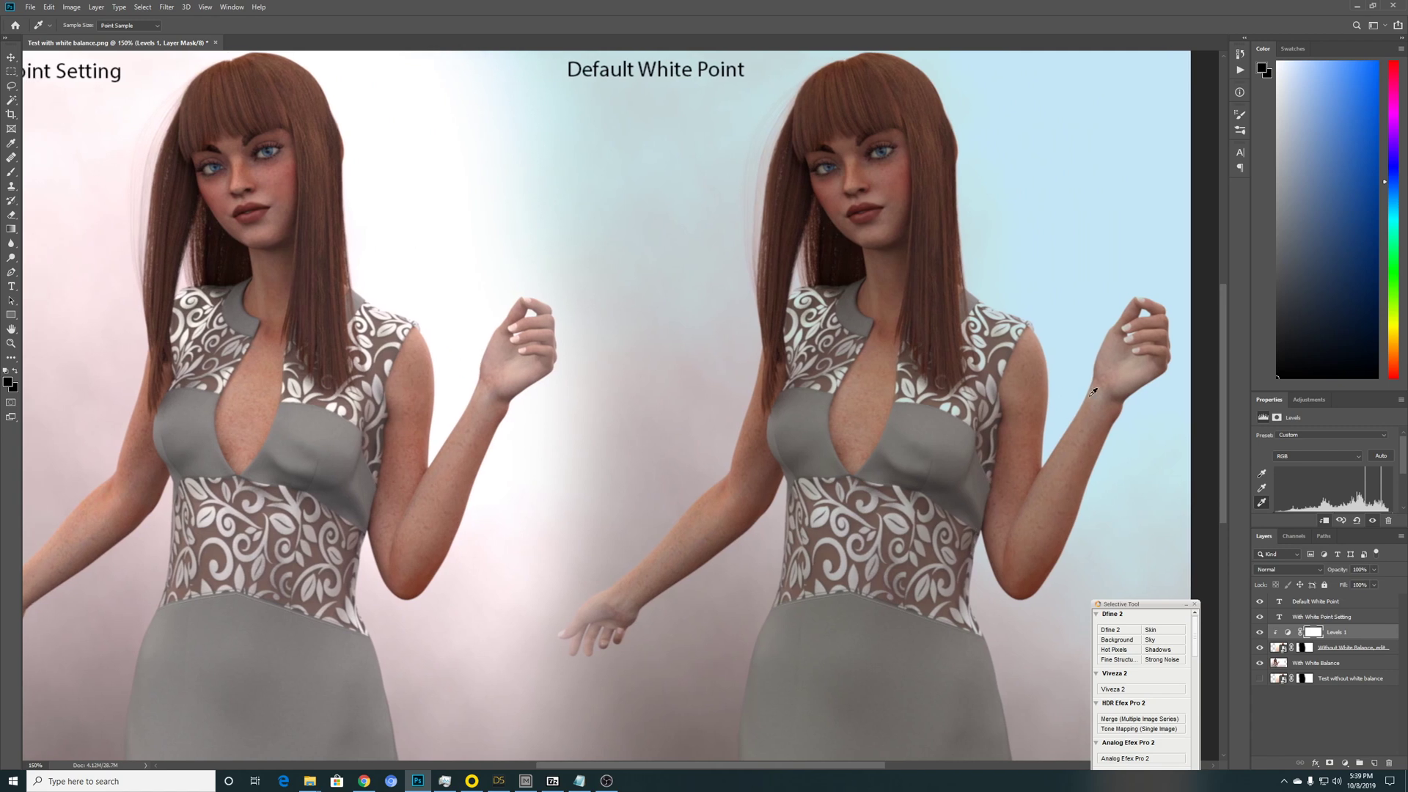
Re-sample the white point on the right figure's hand and arm until the background turns pale cyan
click(1127, 374)
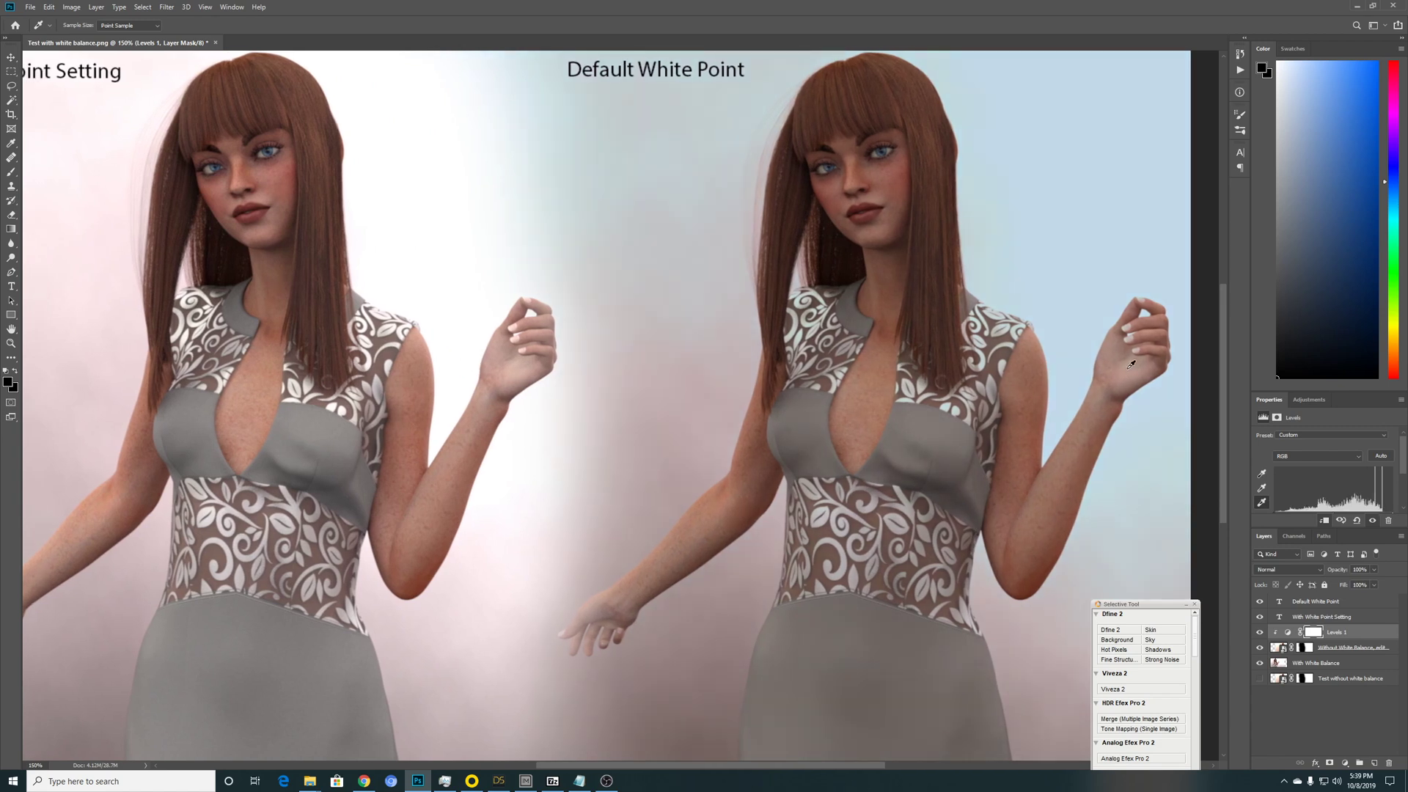
click(1144, 367)
click(1140, 350)
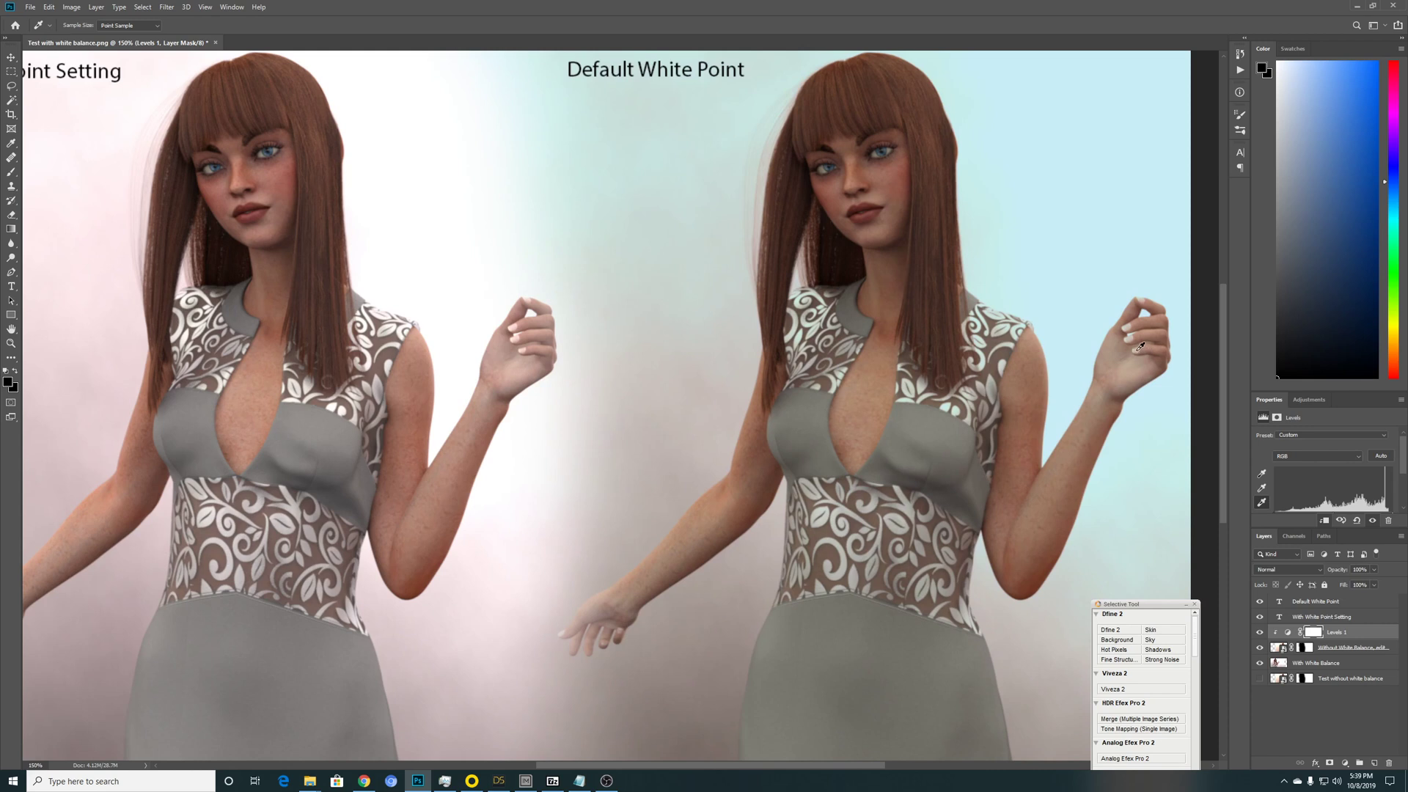
click(1140, 346)
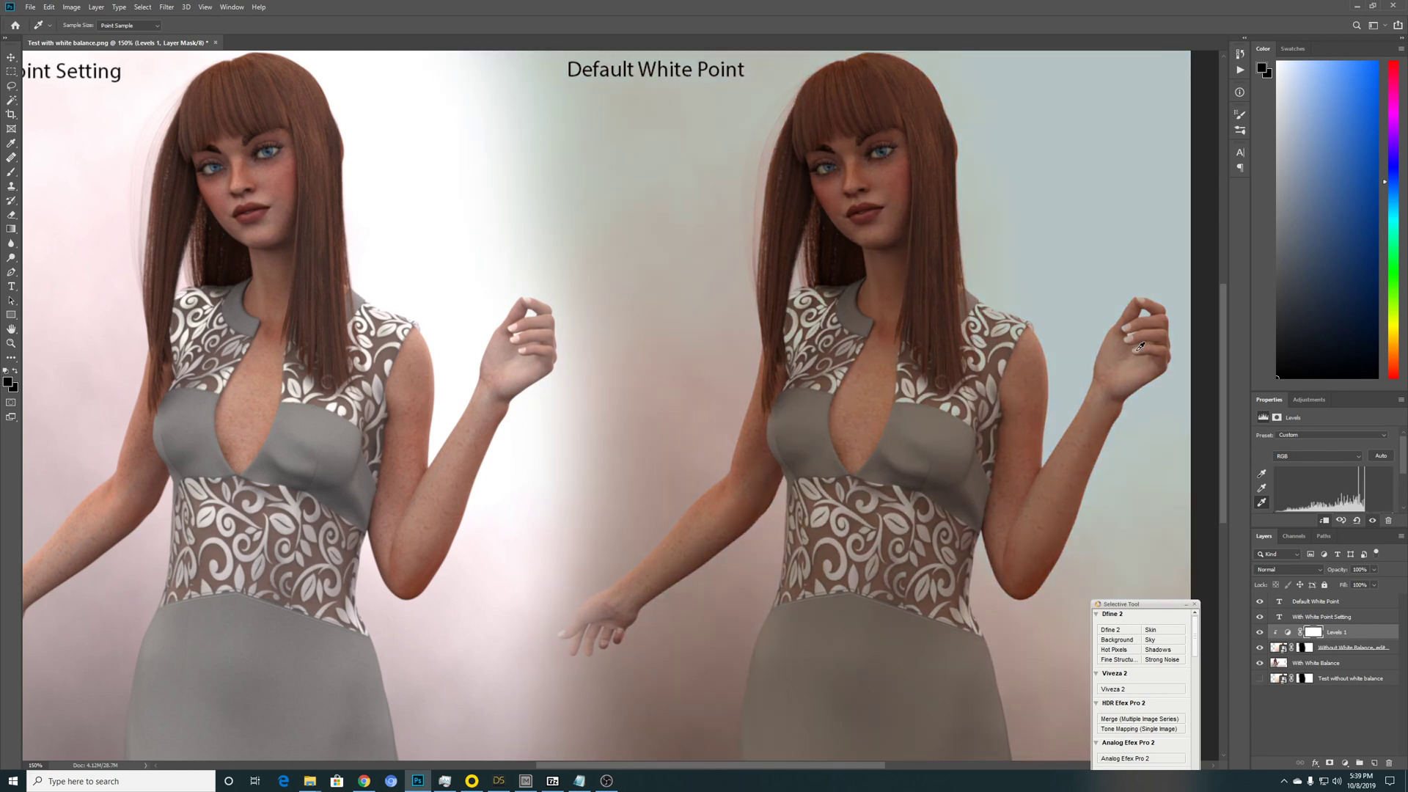
click(674, 530)
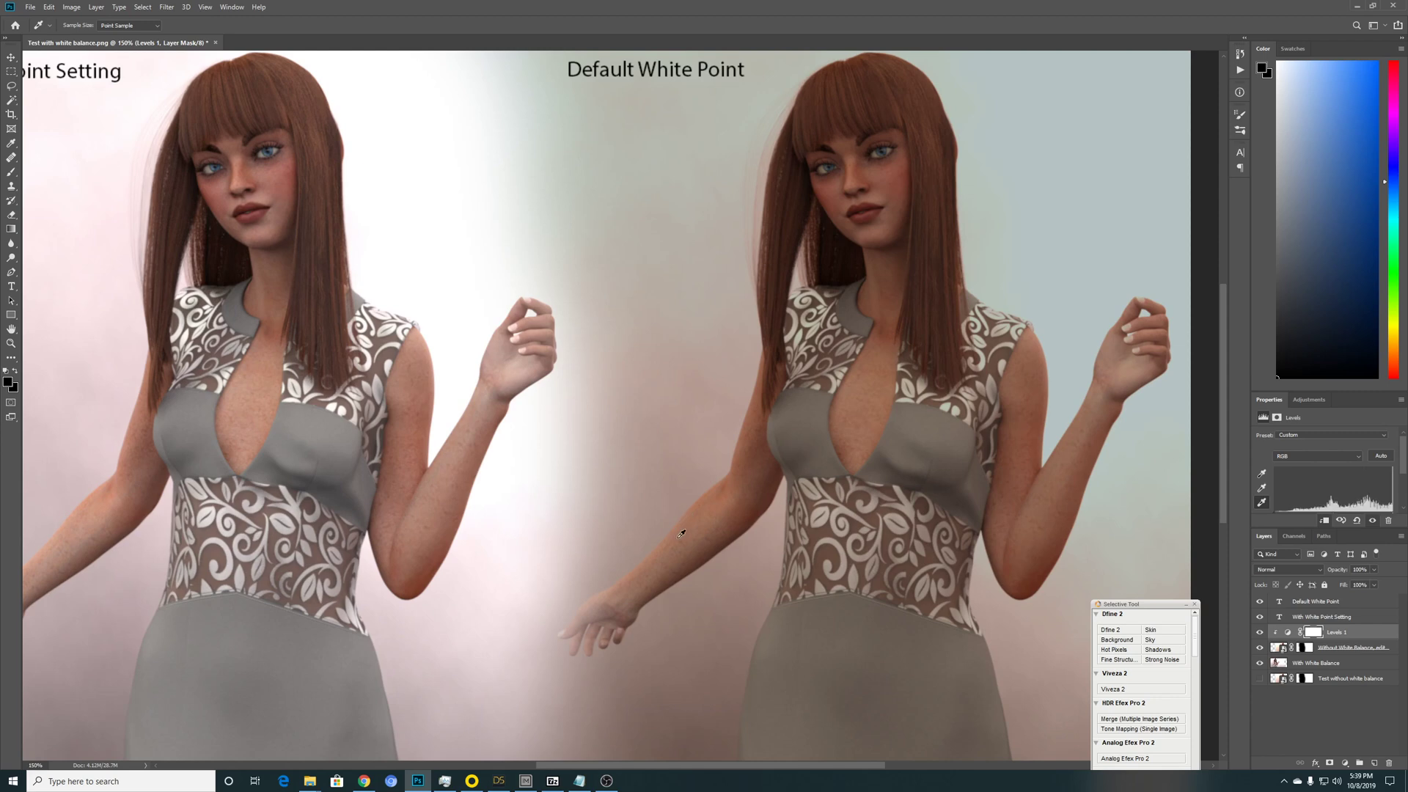
click(704, 528)
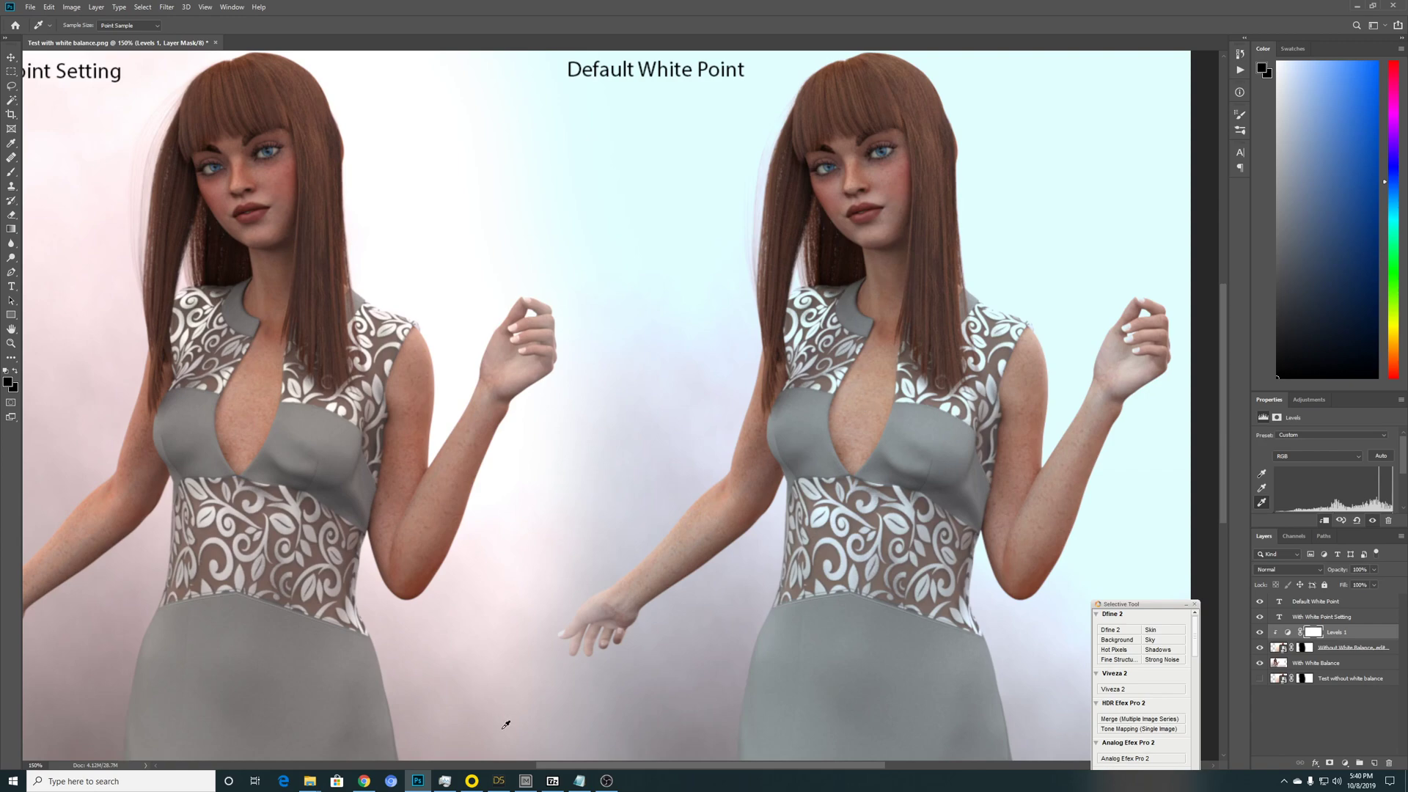
In DAZ Studio, try a peach white point, reset it to neutral 1.00, then return to Photoshop
click(499, 780)
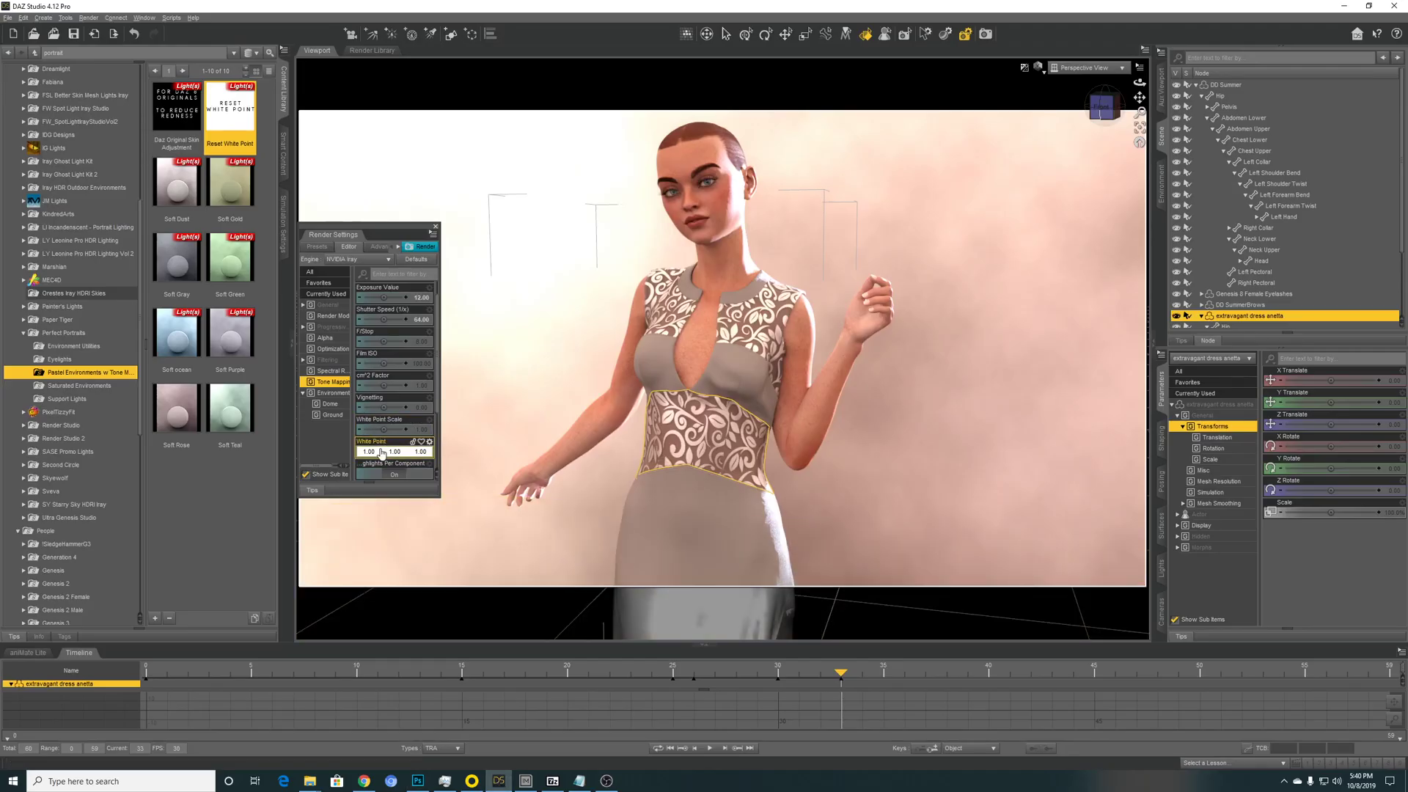
click(407, 453)
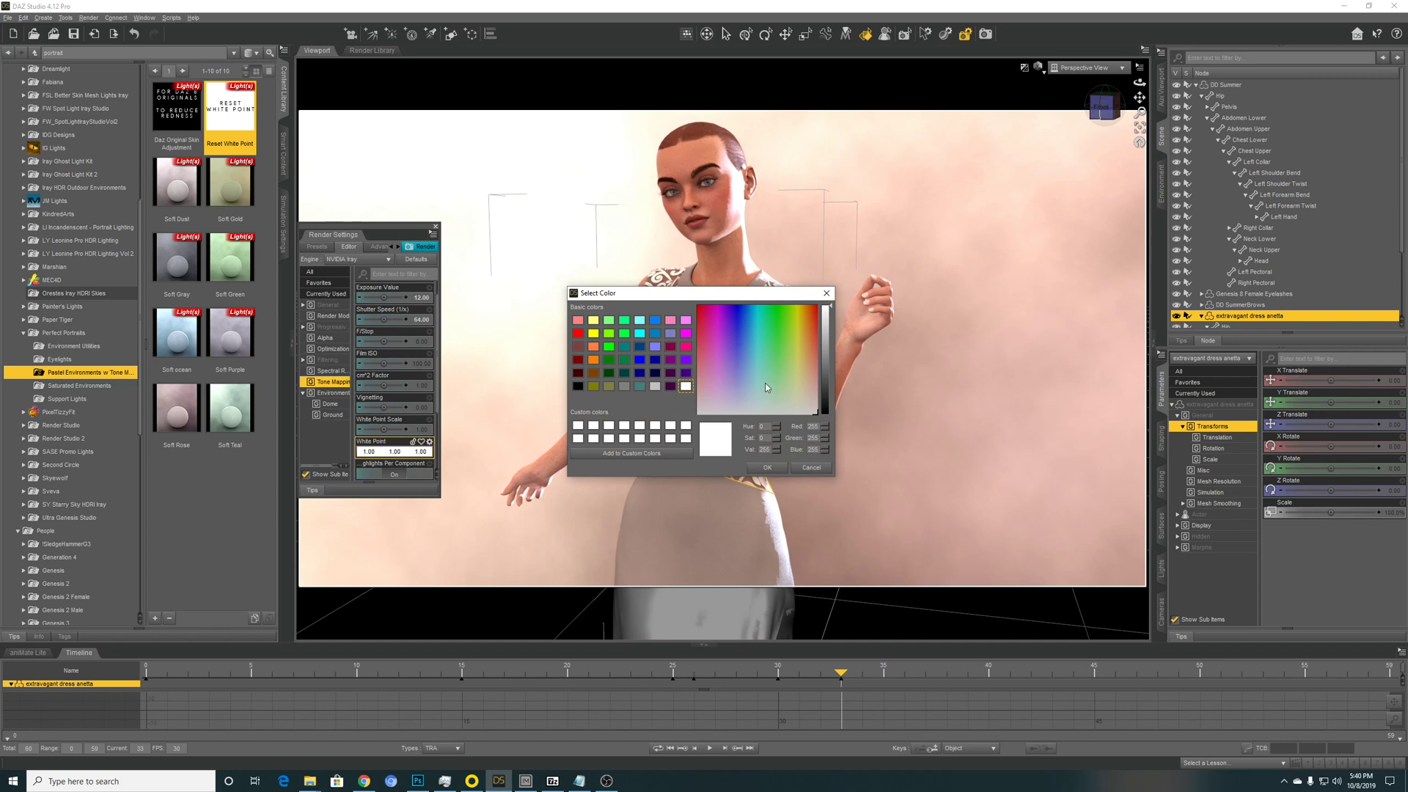
click(805, 402)
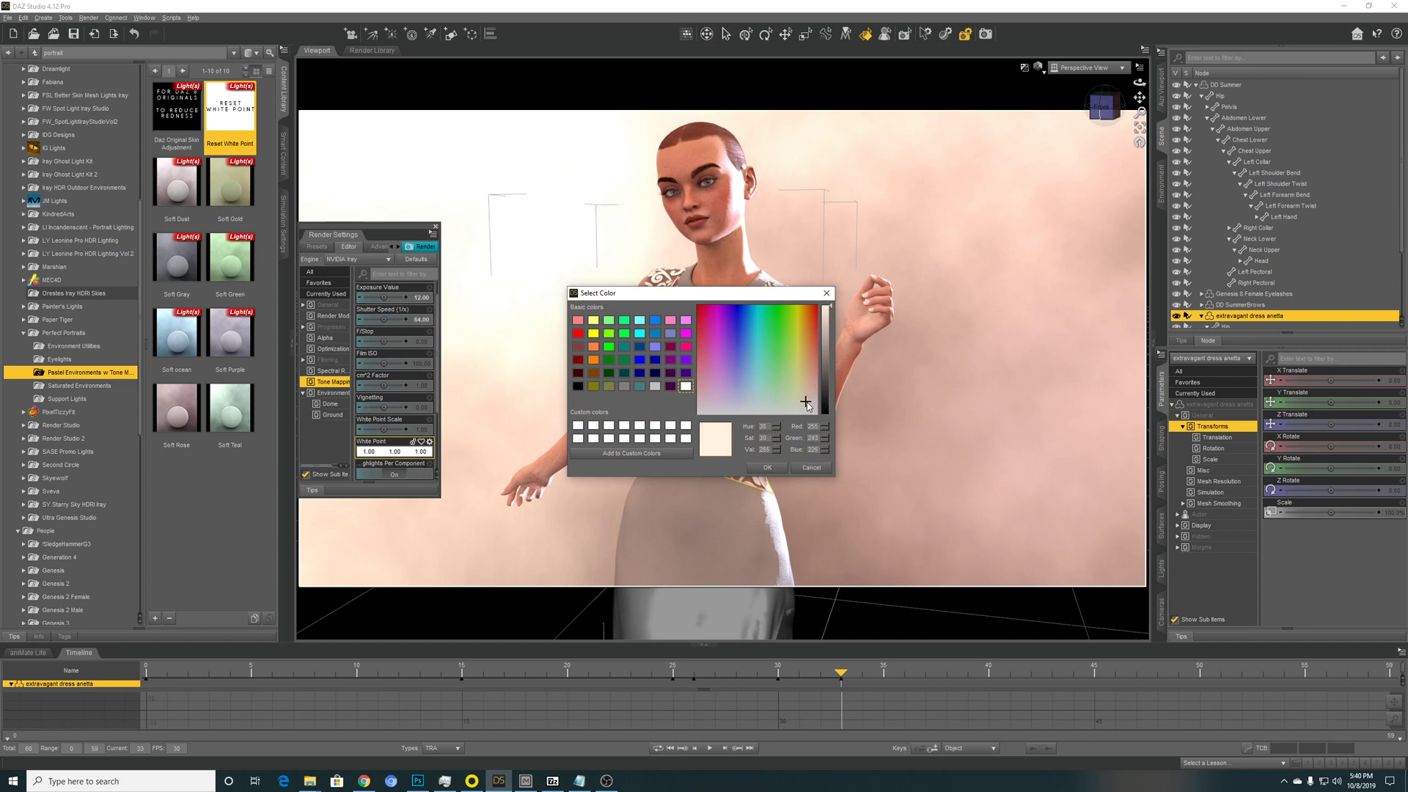
drag(804, 402, 810, 379)
click(767, 468)
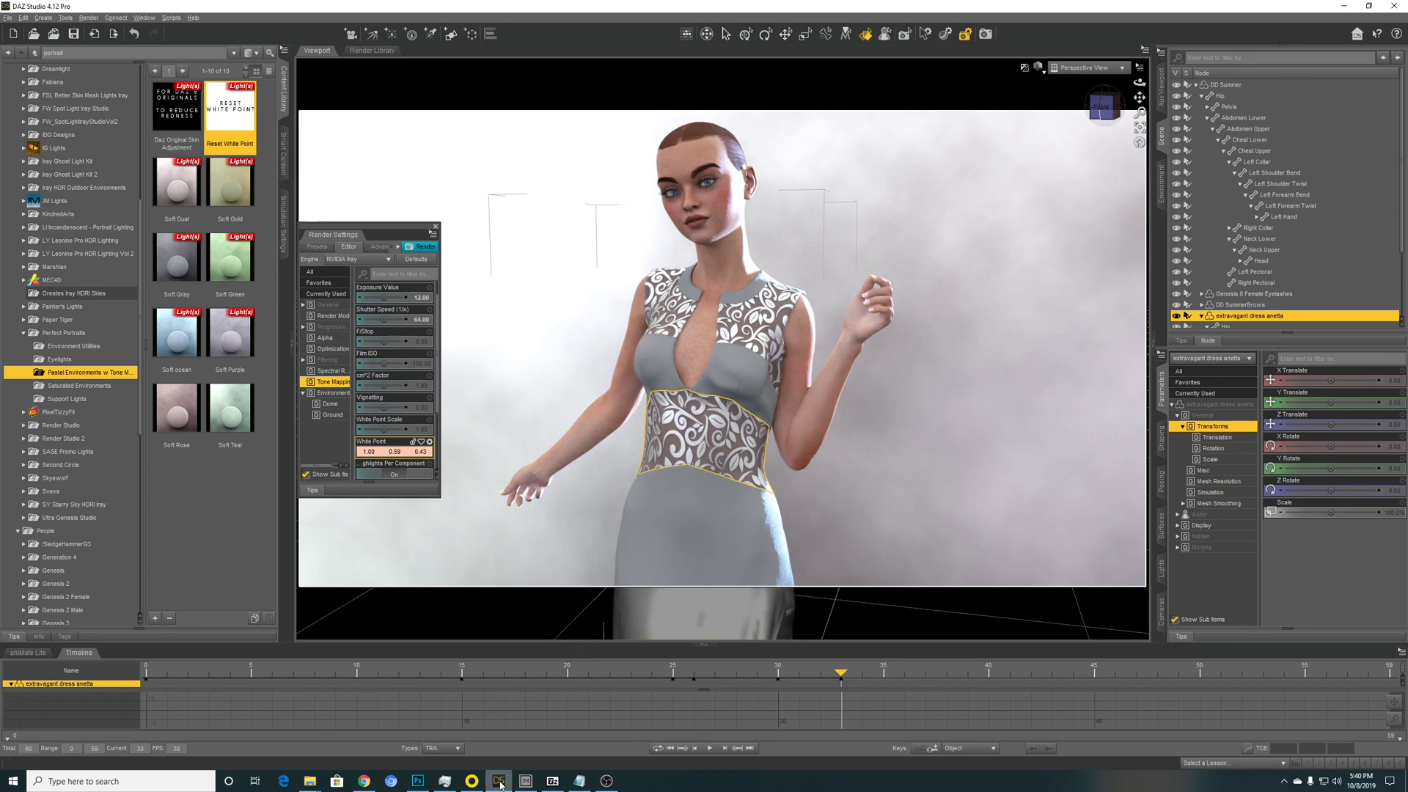
double_click(234, 105)
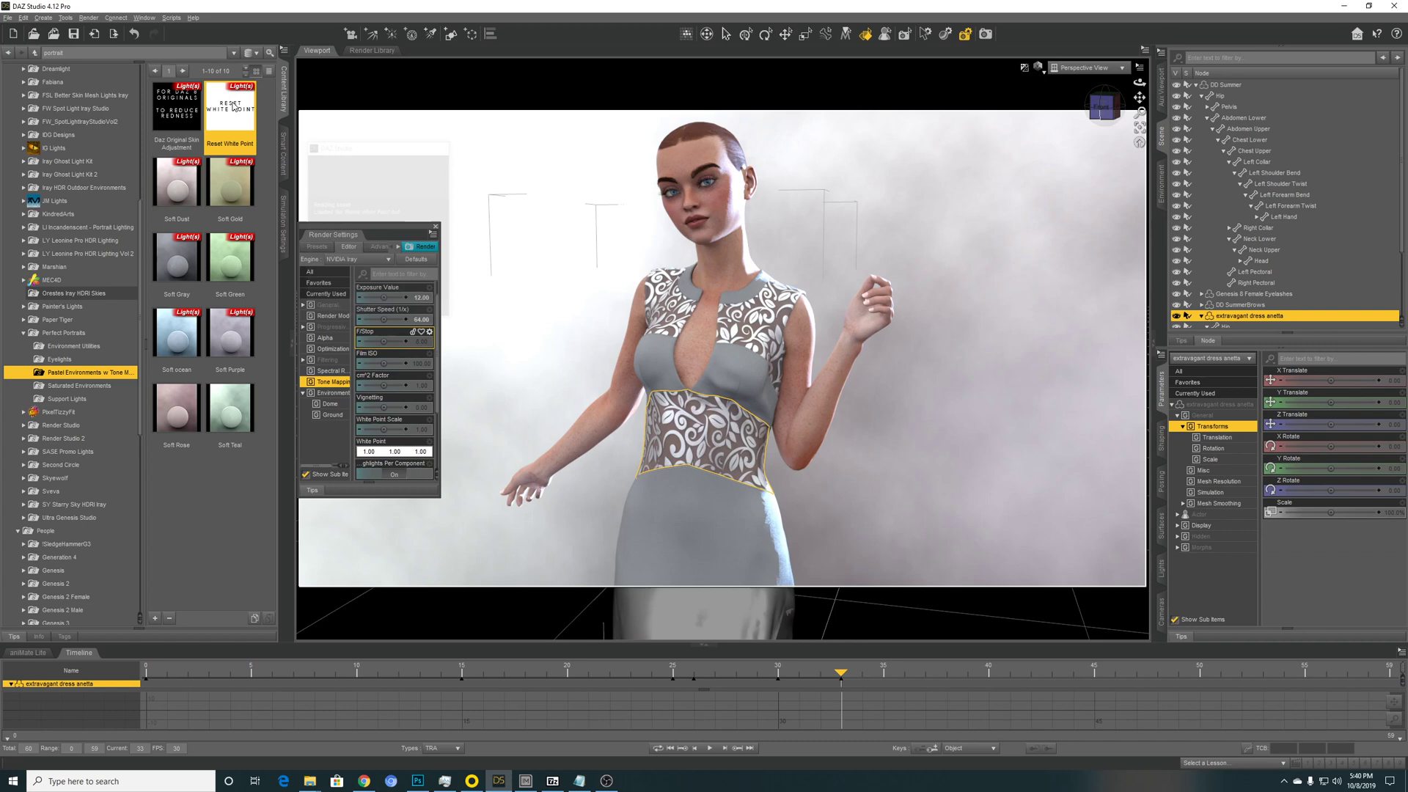
click(498, 780)
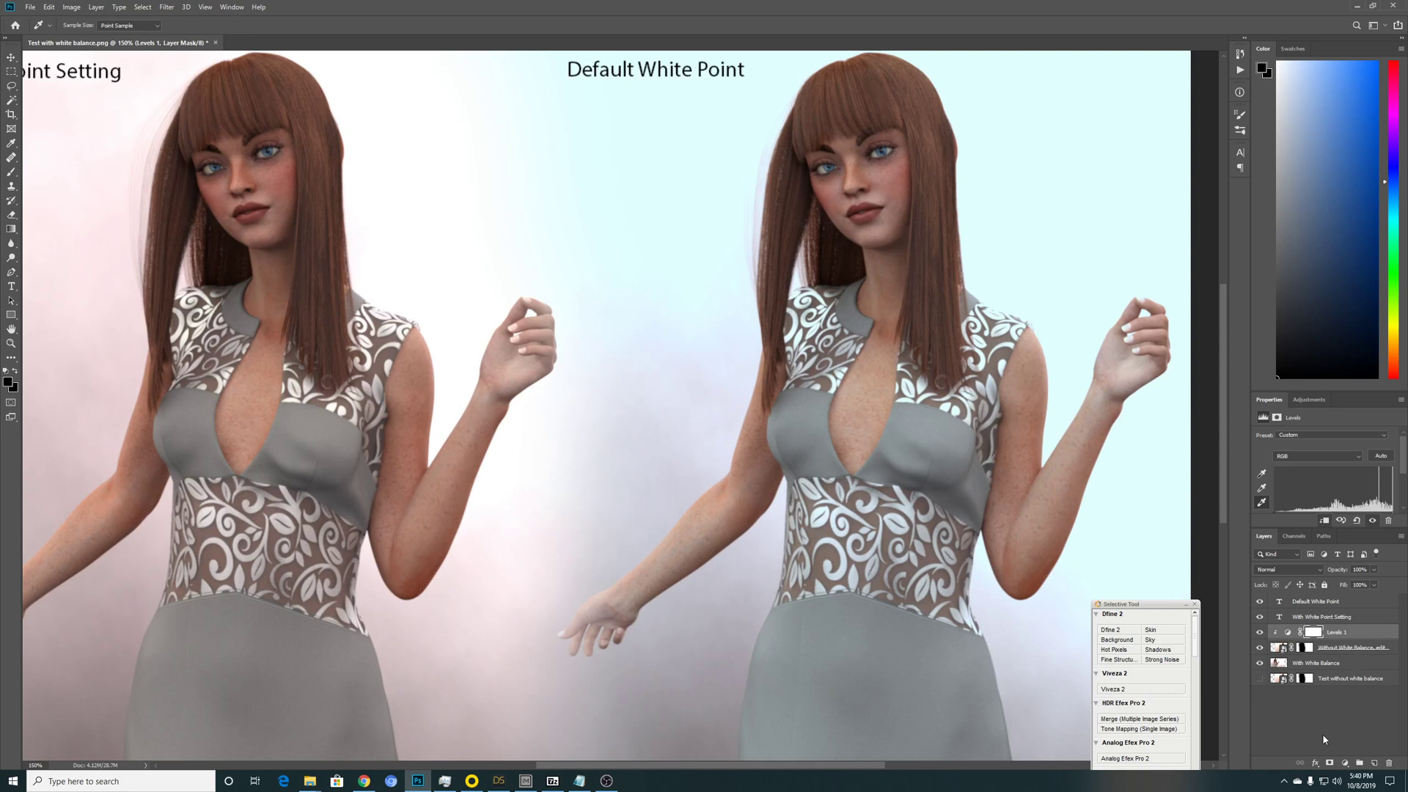
Resample the Levels white point on the right figure's arm skin, turning the background a slightly bluer pale grey
click(1345, 763)
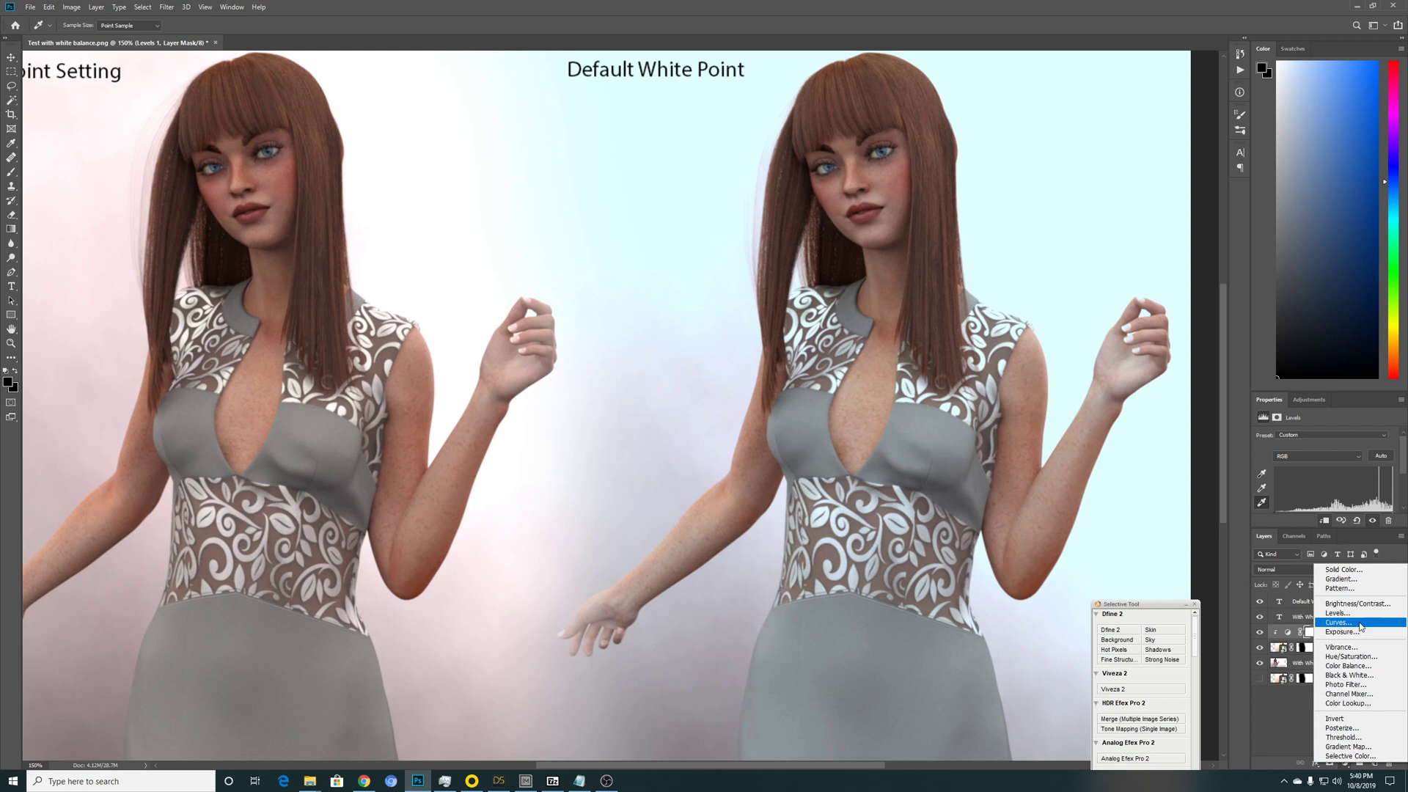
click(1296, 721)
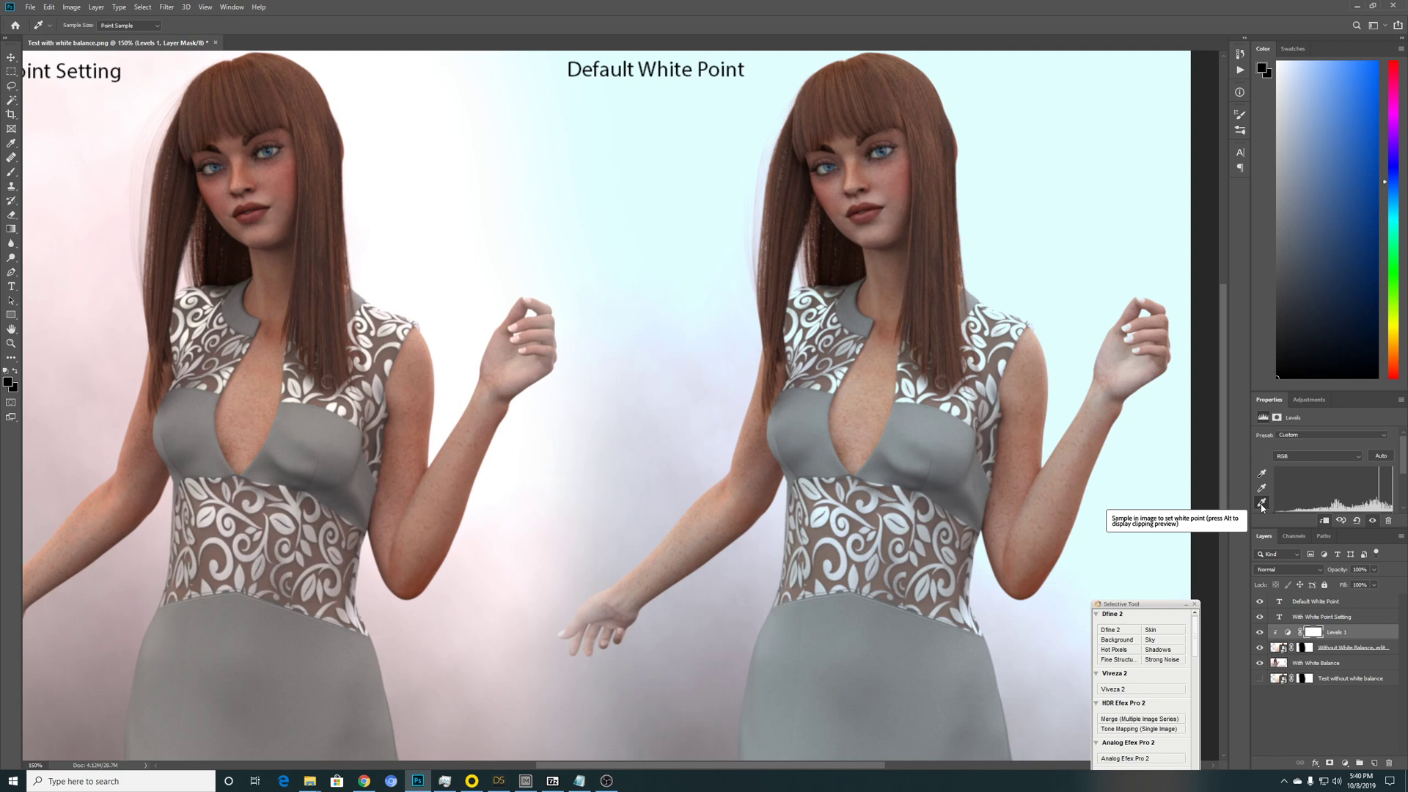
key(t)
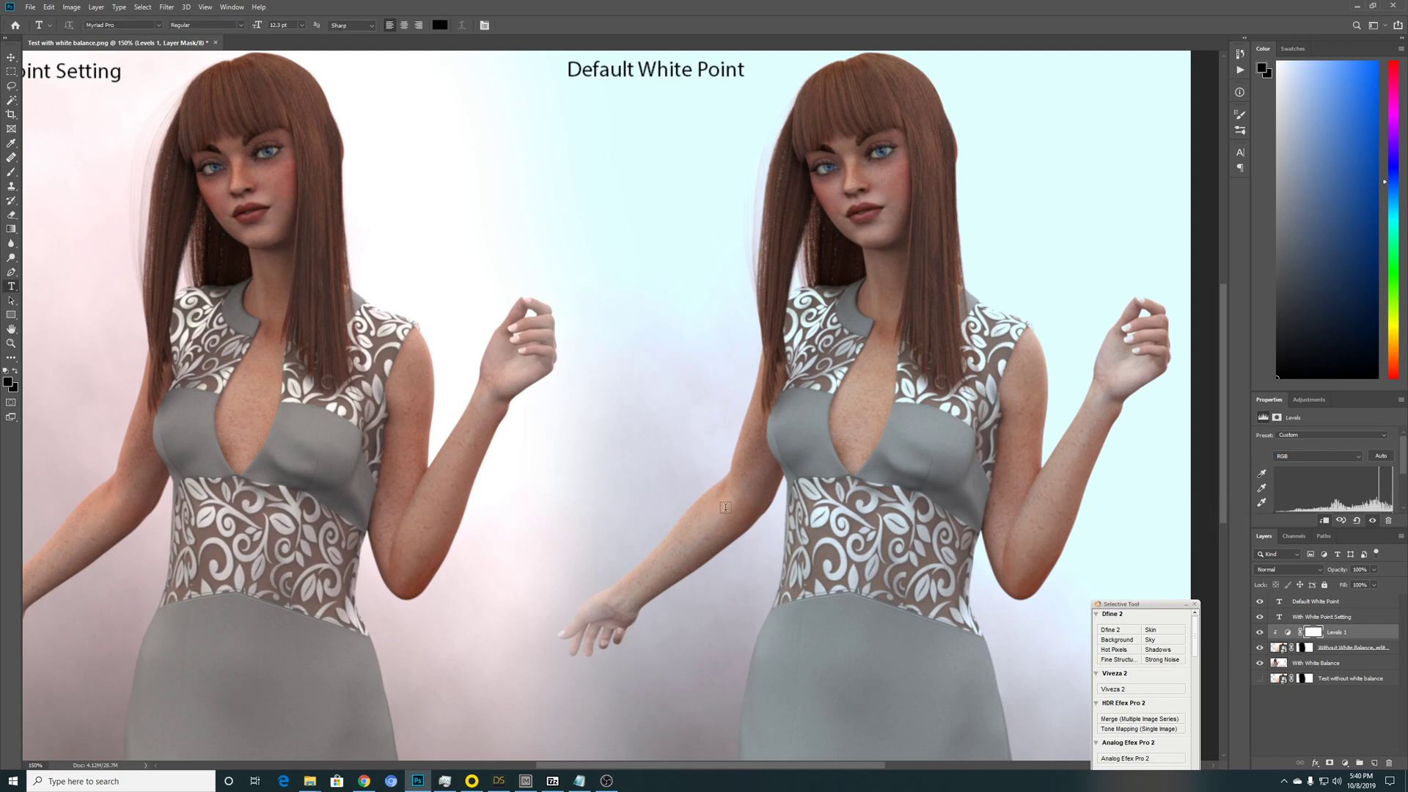
click(1261, 502)
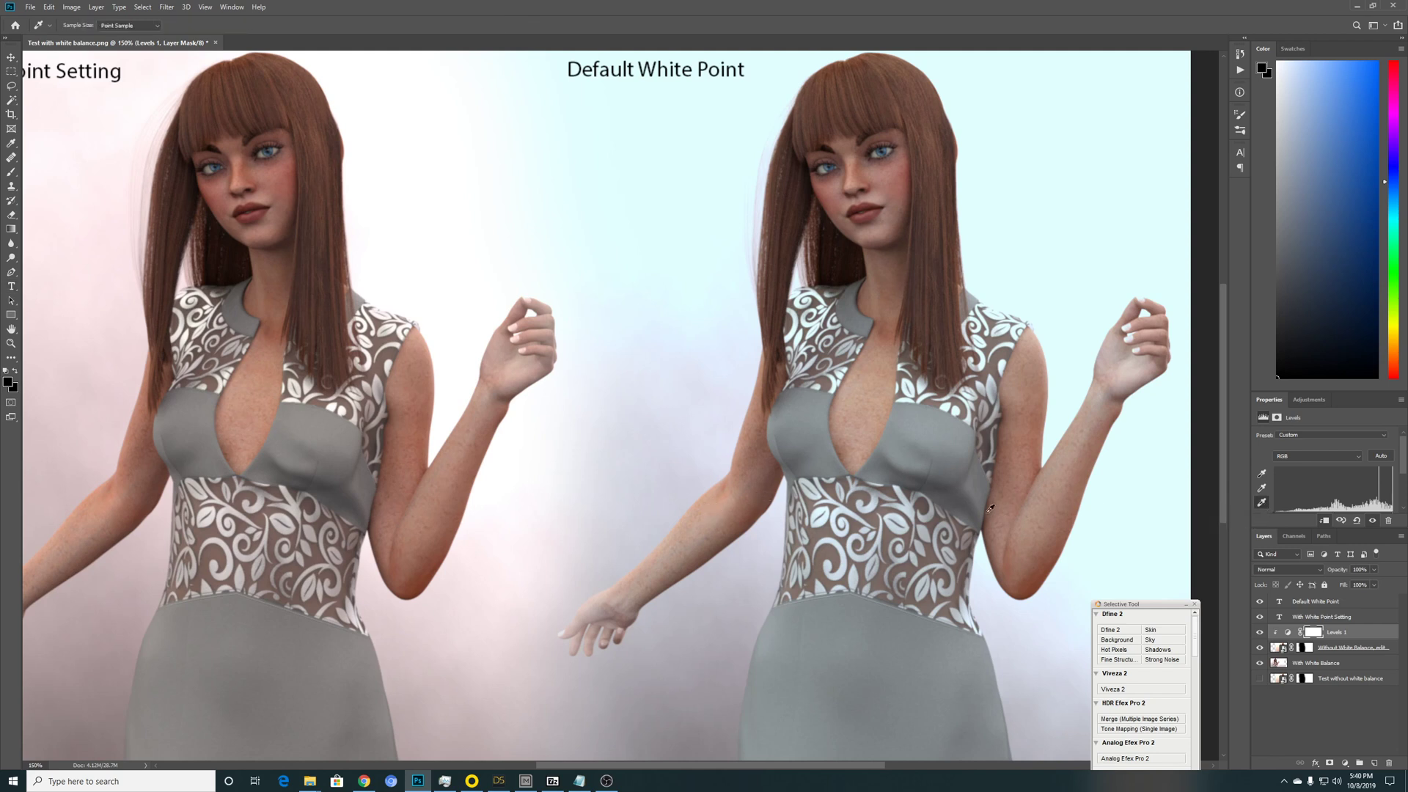
click(685, 541)
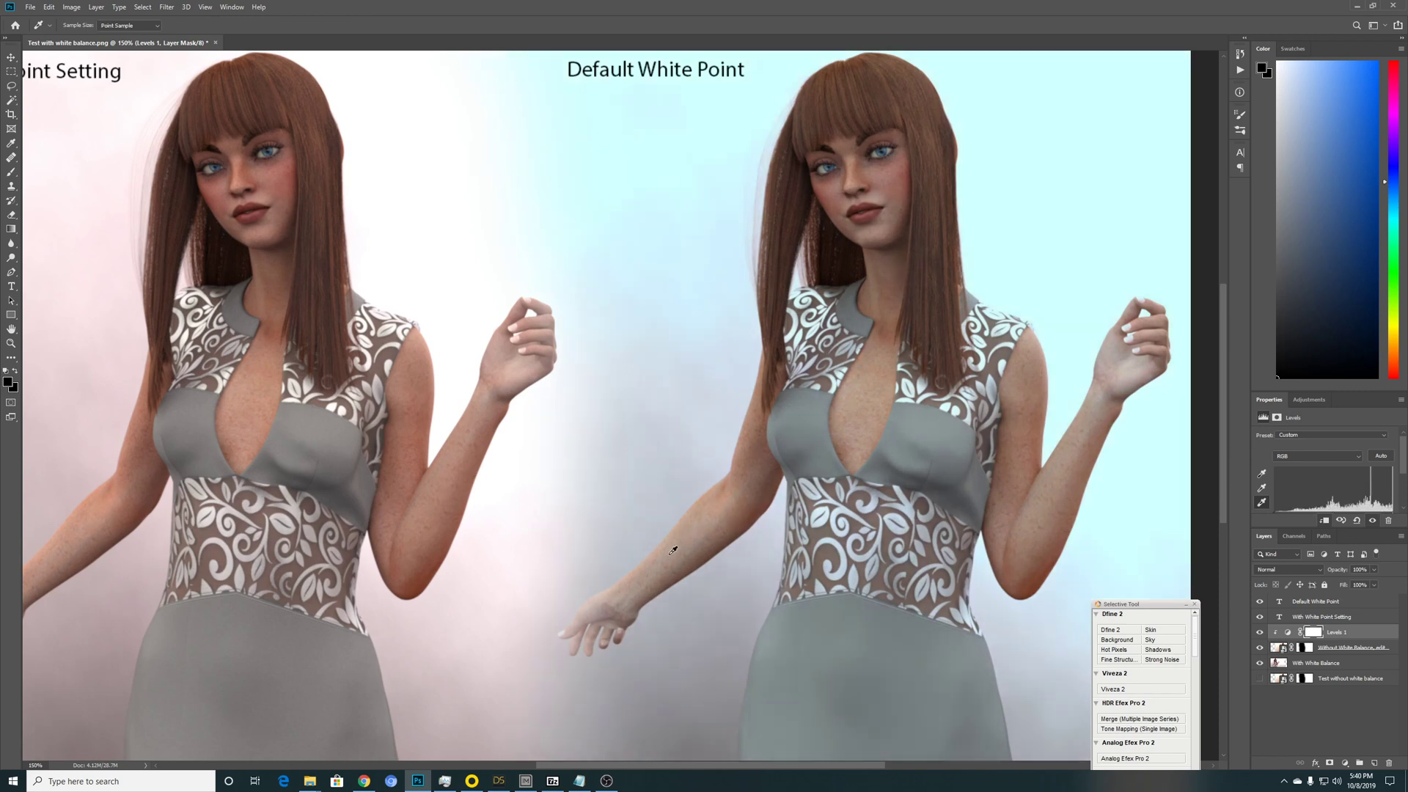